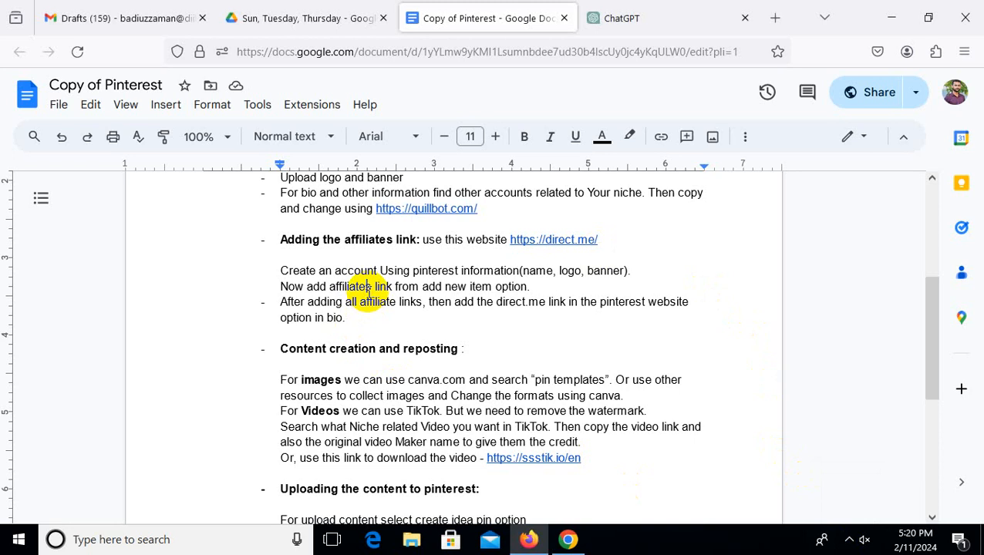
Switch to Chrome and list the Pinterest accounts to check which business account is active.
{"action": "left_click", "coordinate": [569, 540]}
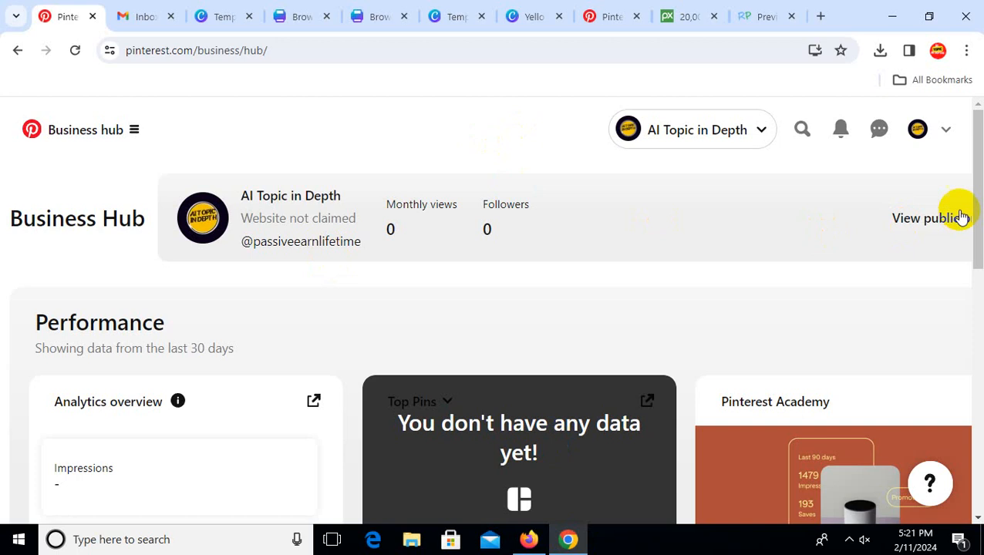
{"action": "left_click", "coordinate": [947, 128]}
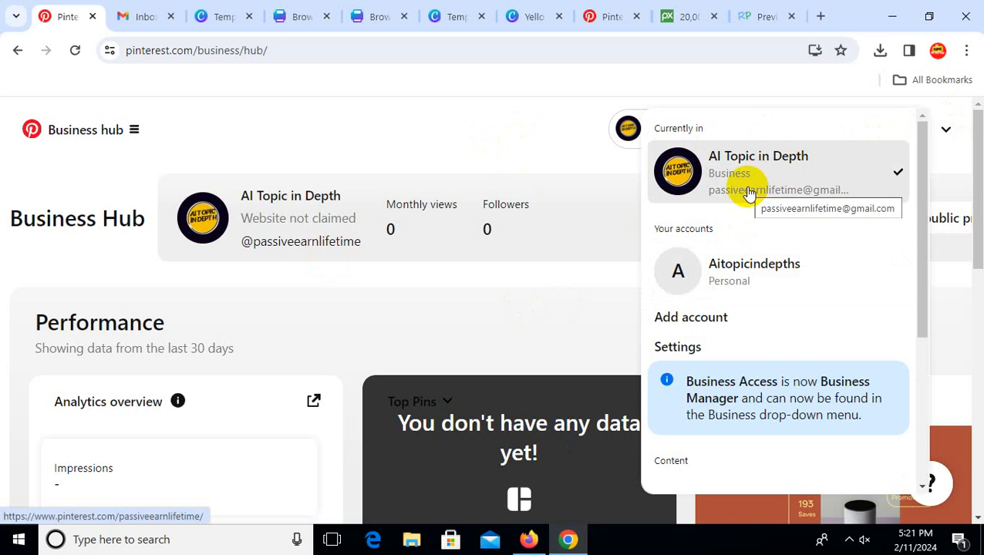
{"action": "left_click", "coordinate": [529, 540]}
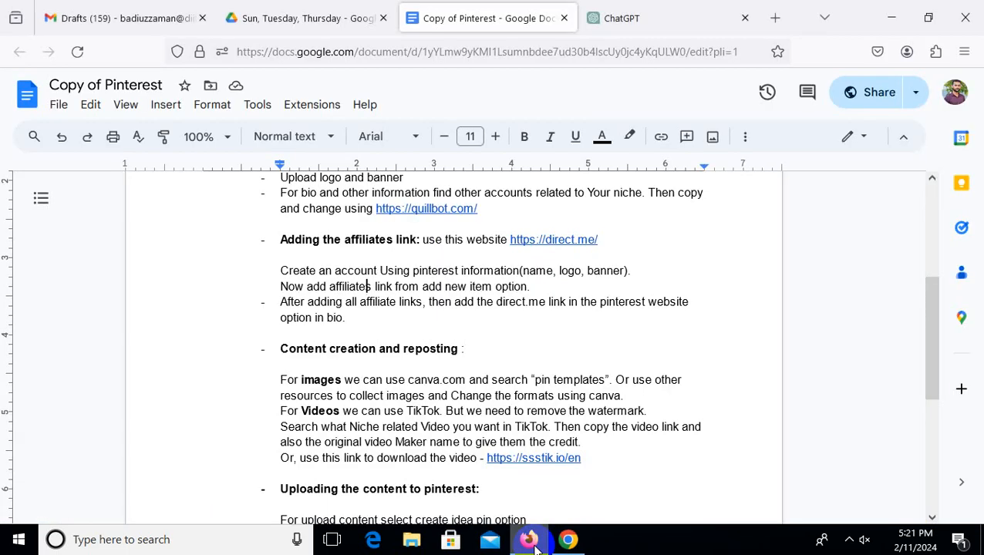
{"action": "left_click", "coordinate": [575, 238]}
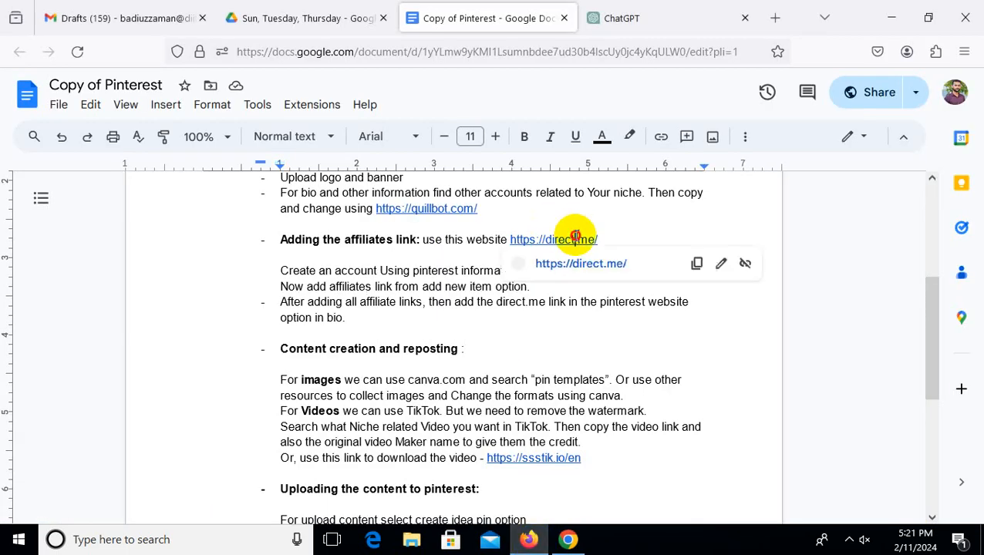
{"action": "left_click", "coordinate": [696, 265]}
{"action": "left_click", "coordinate": [567, 539]}
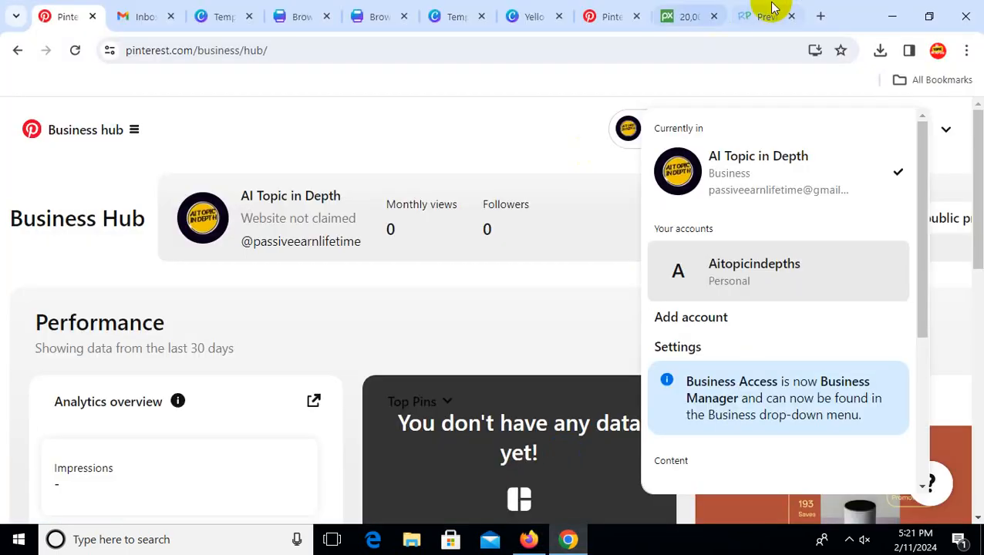
{"action": "left_click", "coordinate": [768, 10]}
{"action": "left_click", "coordinate": [629, 48]}
{"action": "key", "text": "ctrl+v"}
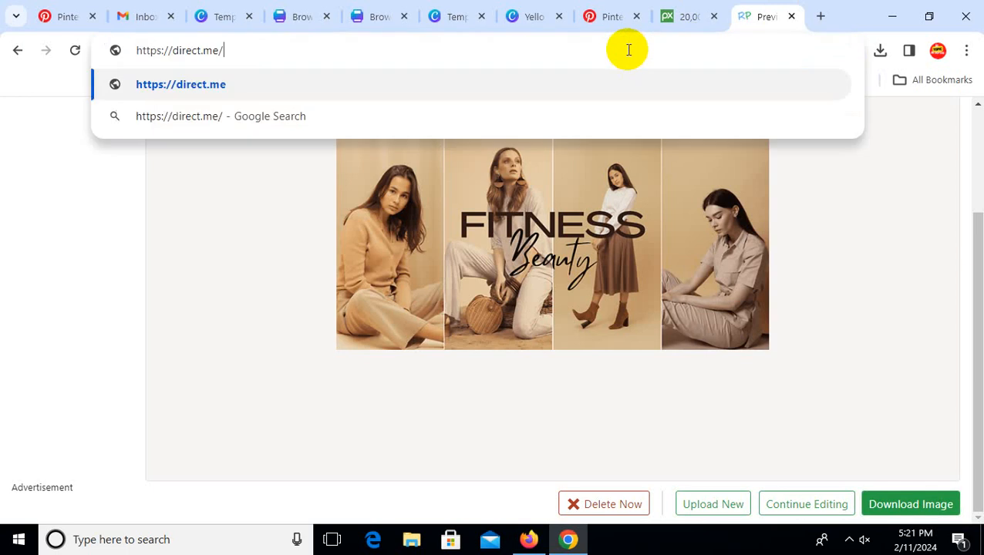
{"action": "key", "text": "Return"}
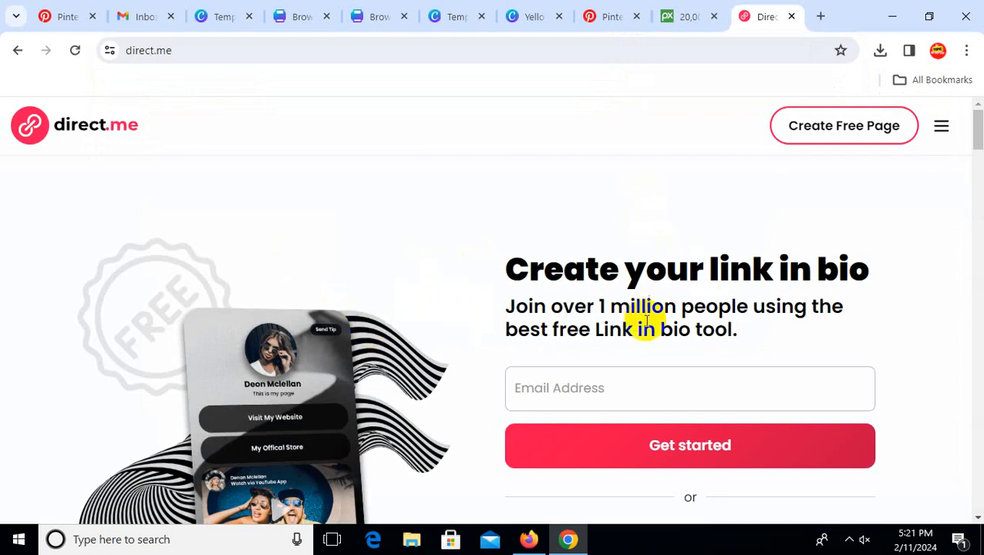
Look through the direct.me sign-up options and open the registration form for a free page.
{"action": "scroll", "coordinate": [650, 285], "scroll_direction": "down", "scroll_amount": 2}
{"action": "scroll", "coordinate": [771, 170], "scroll_direction": "up", "scroll_amount": 2}
{"action": "scroll", "coordinate": [818, 169], "scroll_direction": "down", "scroll_amount": 3}
{"action": "scroll", "coordinate": [762, 285], "scroll_direction": "down", "scroll_amount": 1}
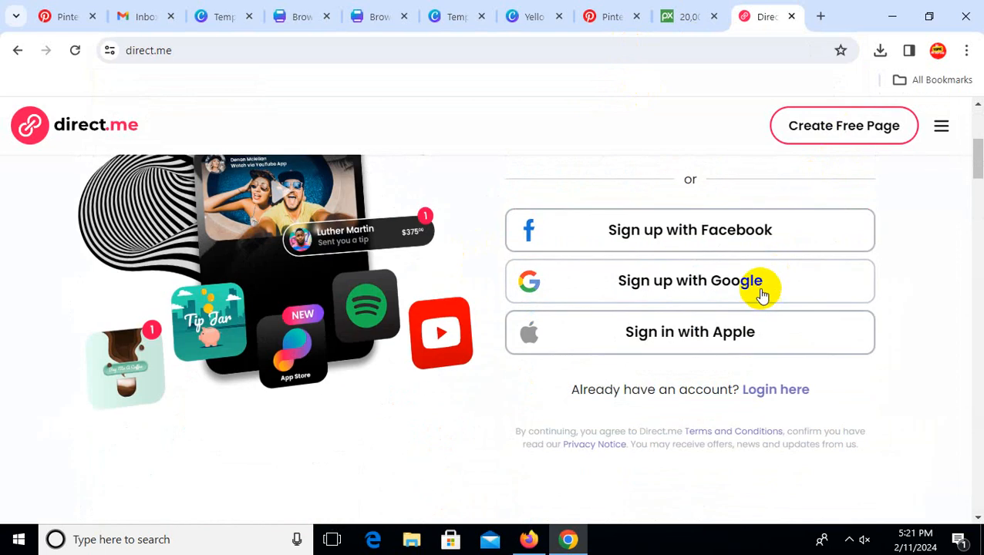
{"action": "scroll", "coordinate": [837, 145], "scroll_direction": "up", "scroll_amount": 3}
{"action": "left_click", "coordinate": [837, 131]}
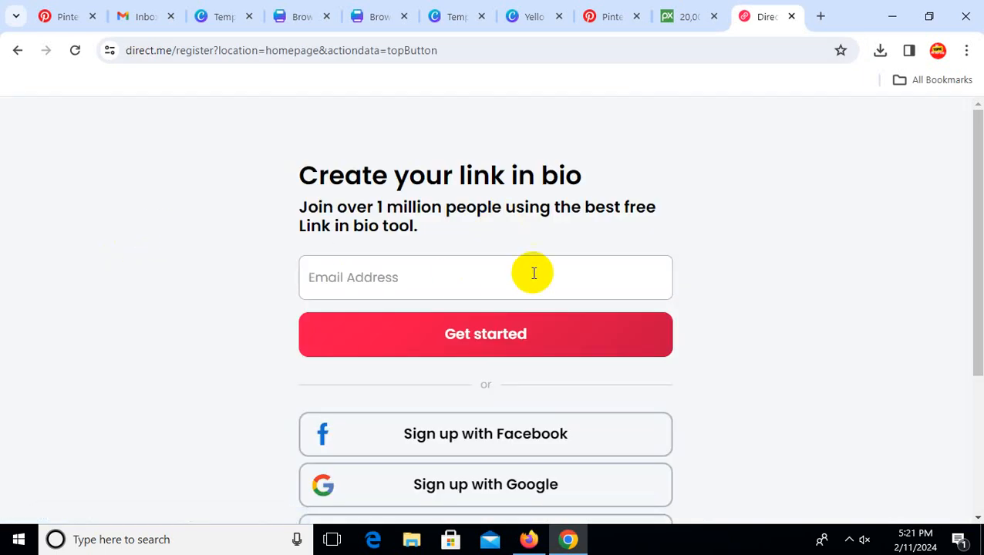
Register by e-mail with the account's e-mail address, the name AI Topic in Depth and a password, and decline saving the password.
{"action": "scroll", "coordinate": [533, 274], "scroll_direction": "down", "scroll_amount": 3}
{"action": "scroll", "coordinate": [442, 116], "scroll_direction": "up", "scroll_amount": 3}
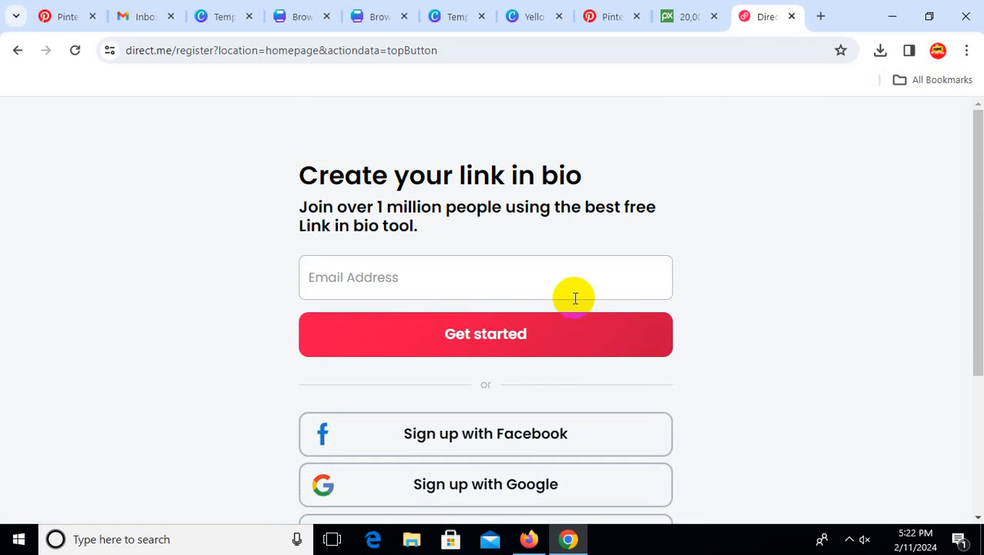
{"action": "scroll", "coordinate": [626, 220], "scroll_direction": "down", "scroll_amount": 2}
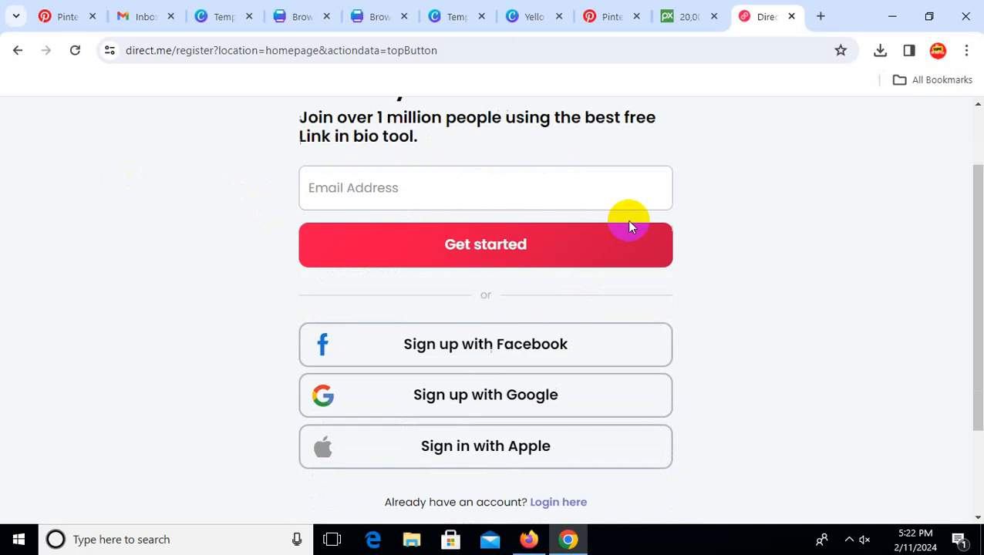
{"action": "scroll", "coordinate": [629, 224], "scroll_direction": "up", "scroll_amount": 1}
{"action": "scroll", "coordinate": [629, 224], "scroll_direction": "up", "scroll_amount": 1}
{"action": "left_click", "coordinate": [625, 344]}
{"action": "left_click", "coordinate": [849, 537]}
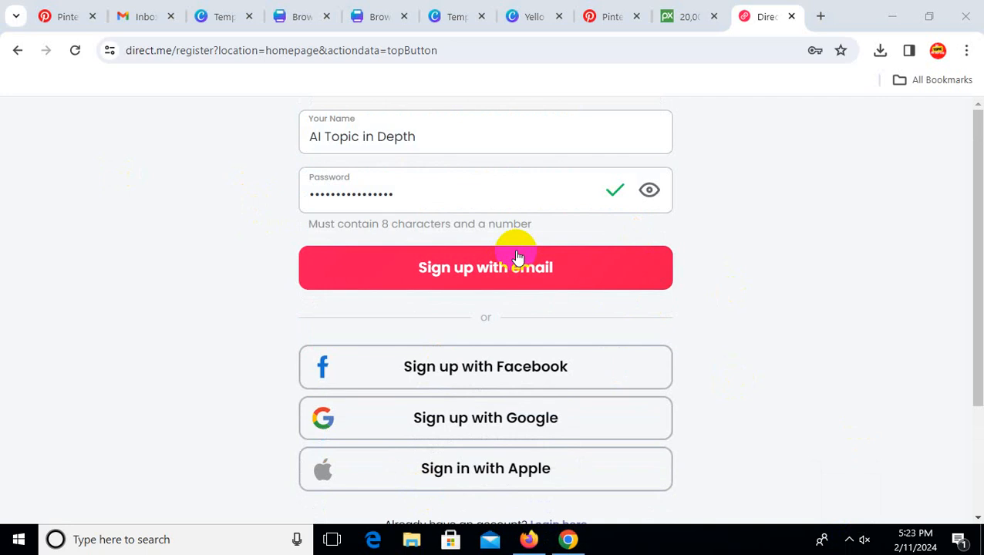
{"action": "left_click", "coordinate": [532, 285]}
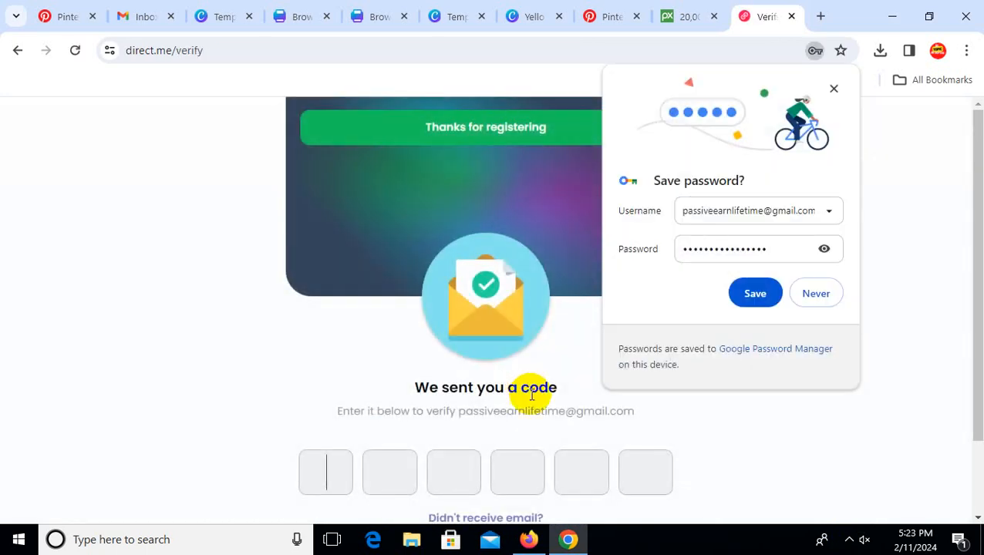
{"action": "left_click", "coordinate": [814, 294]}
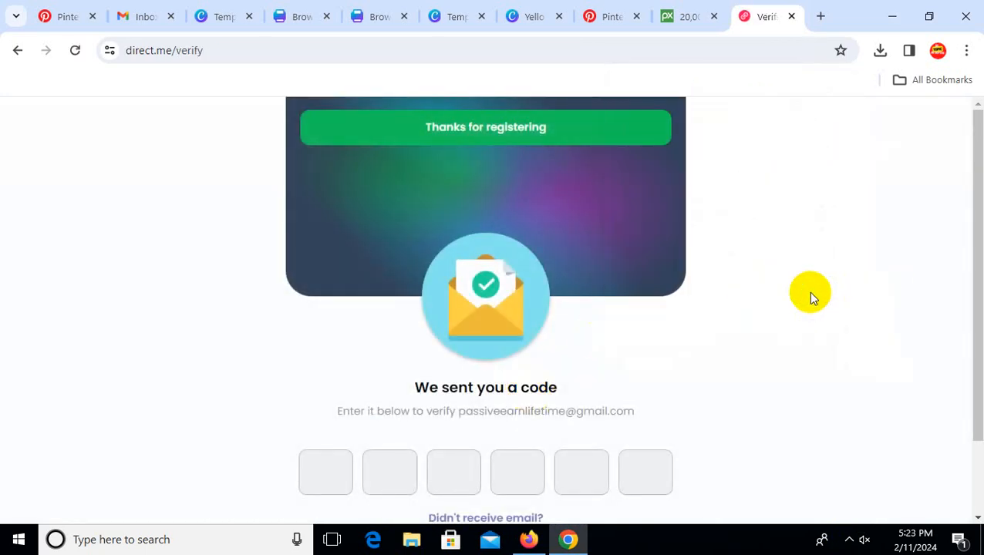
Open the Direct.me confirmation message in Gmail and copy the verification code from its body.
{"action": "left_click", "coordinate": [139, 16]}
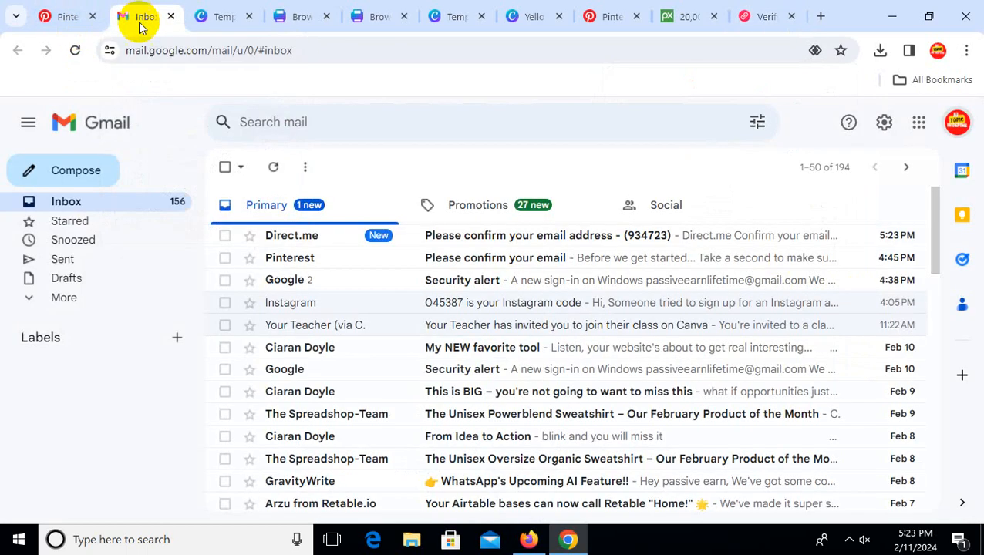
{"action": "left_click", "coordinate": [499, 239]}
{"action": "double_click", "coordinate": [582, 216]}
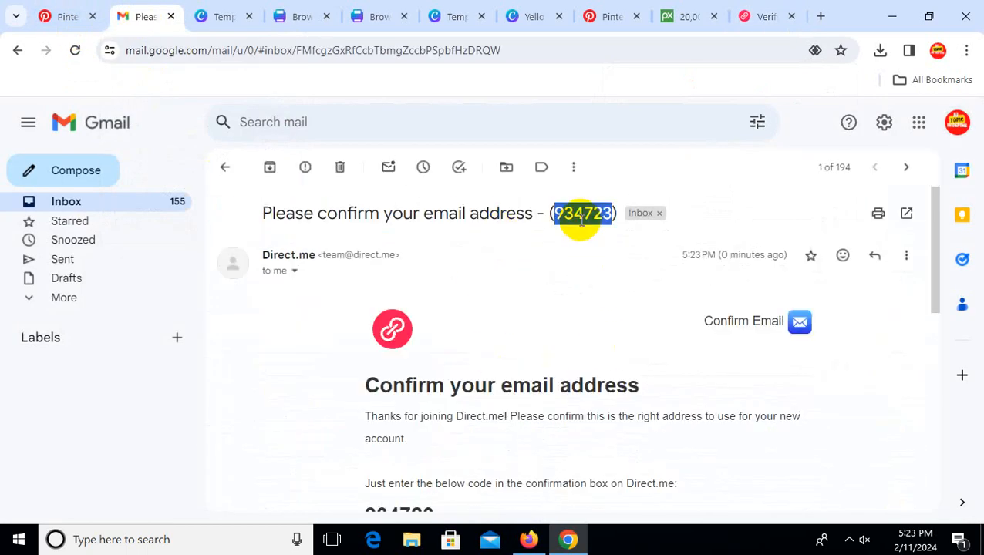
{"action": "scroll", "coordinate": [588, 229], "scroll_direction": "down", "scroll_amount": 2}
{"action": "double_click", "coordinate": [372, 351]}
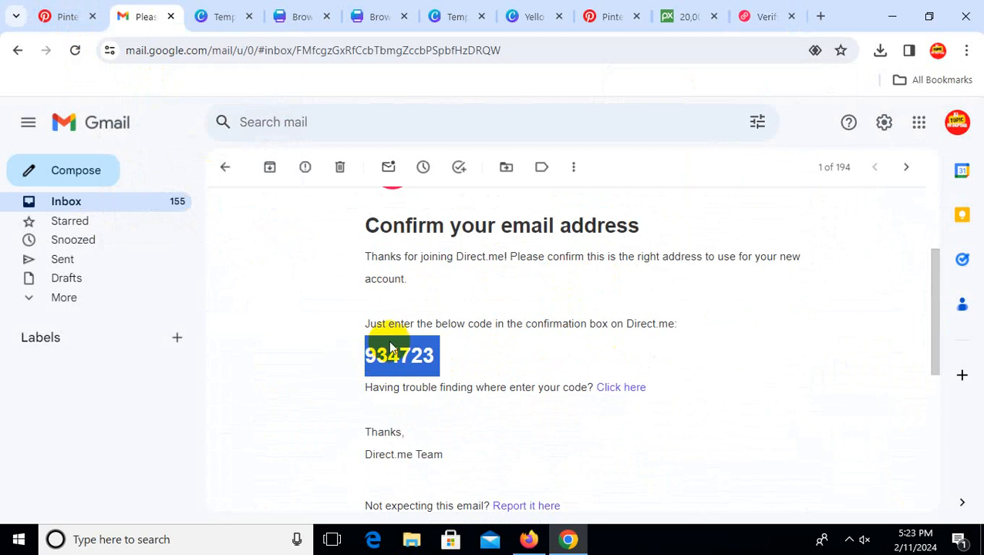
Enter the copied verification code on the direct.me verification page and verify the account.
{"action": "key", "text": "ctrl+9"}
{"action": "scroll", "coordinate": [492, 385], "scroll_direction": "down", "scroll_amount": 1}
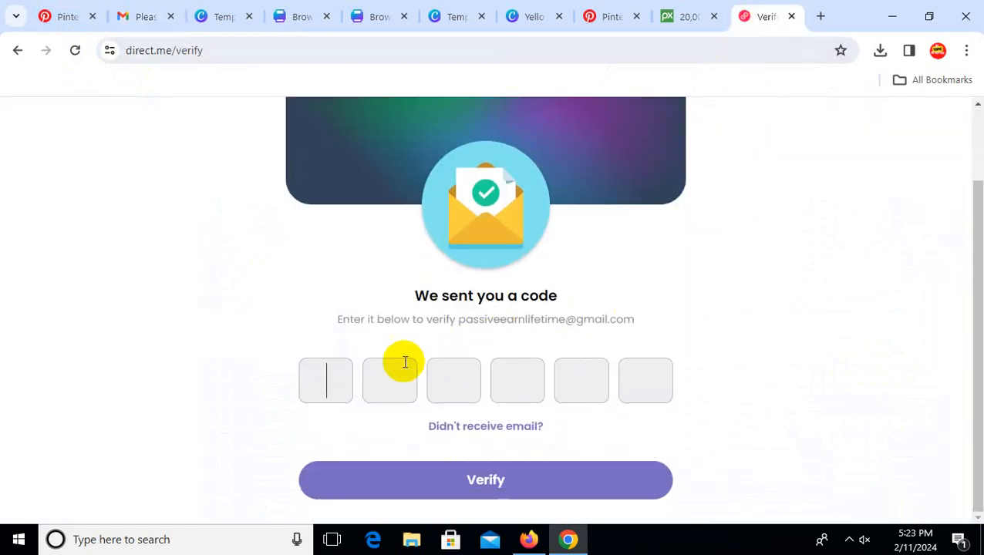
{"action": "key", "text": "ctrl+v"}
{"action": "left_click", "coordinate": [496, 481]}
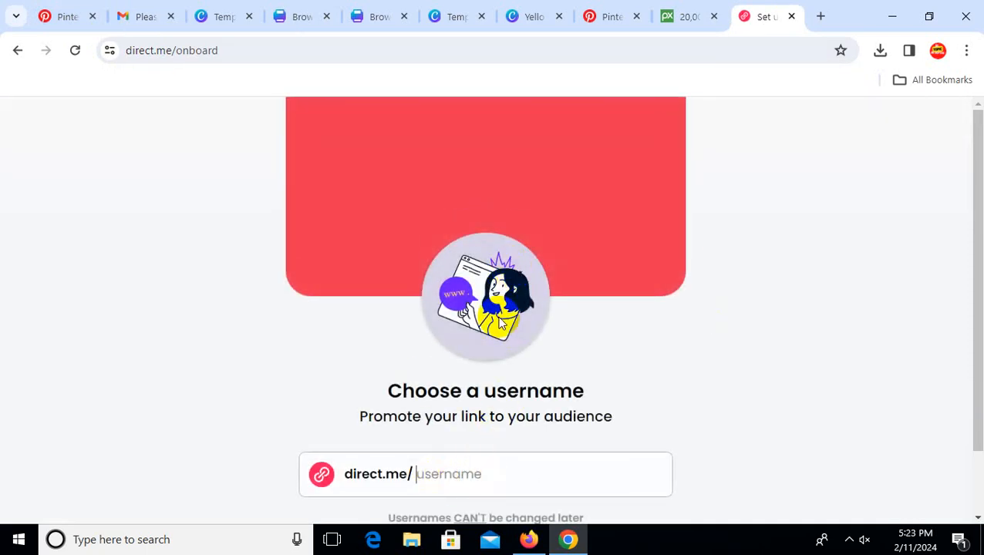
Open the Pinterest business account's public profile and copy the profile name AI Topic in Depth.
{"action": "left_click", "coordinate": [62, 16]}
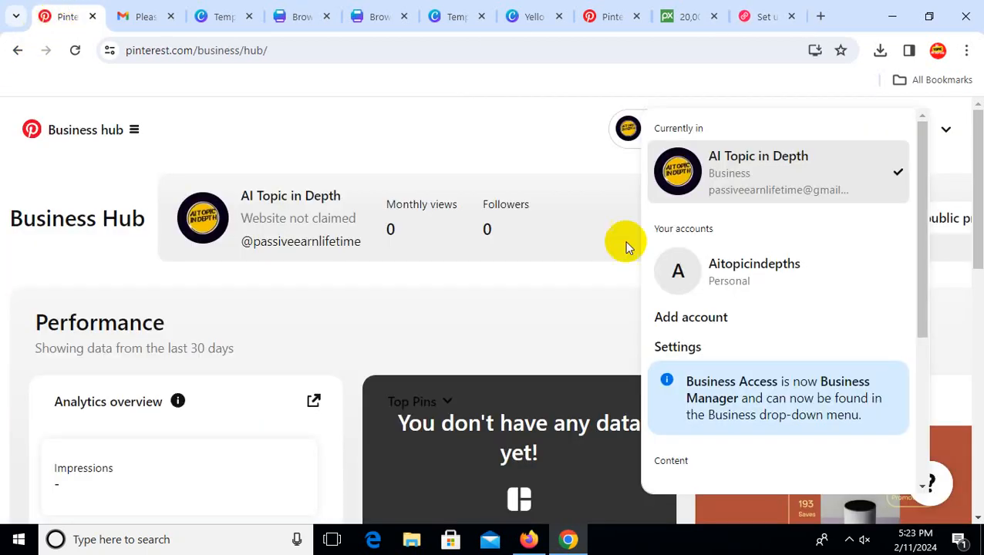
{"action": "left_click", "coordinate": [756, 183]}
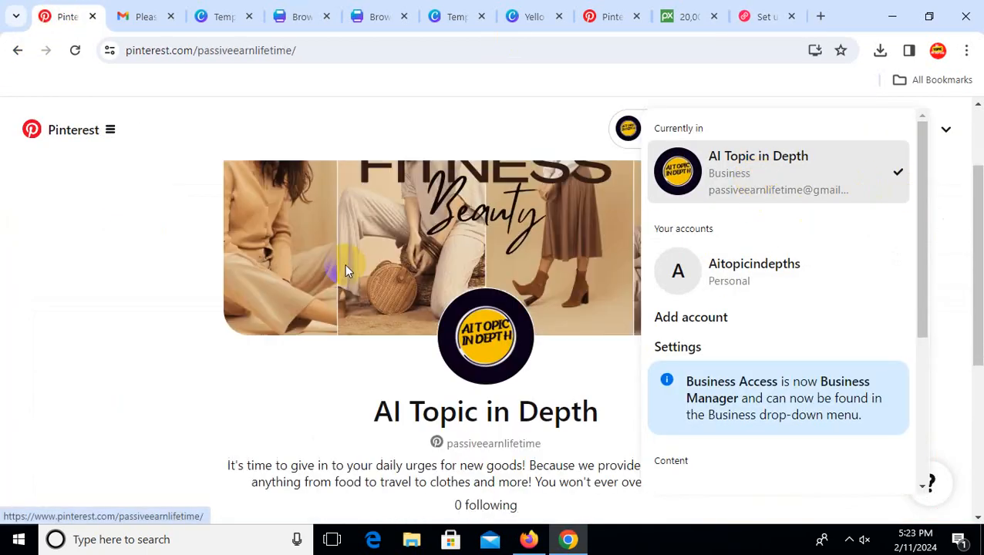
{"action": "scroll", "coordinate": [386, 266], "scroll_direction": "down", "scroll_amount": 3}
{"action": "scroll", "coordinate": [401, 270], "scroll_direction": "up", "scroll_amount": 4}
{"action": "scroll", "coordinate": [455, 275], "scroll_direction": "down", "scroll_amount": 2}
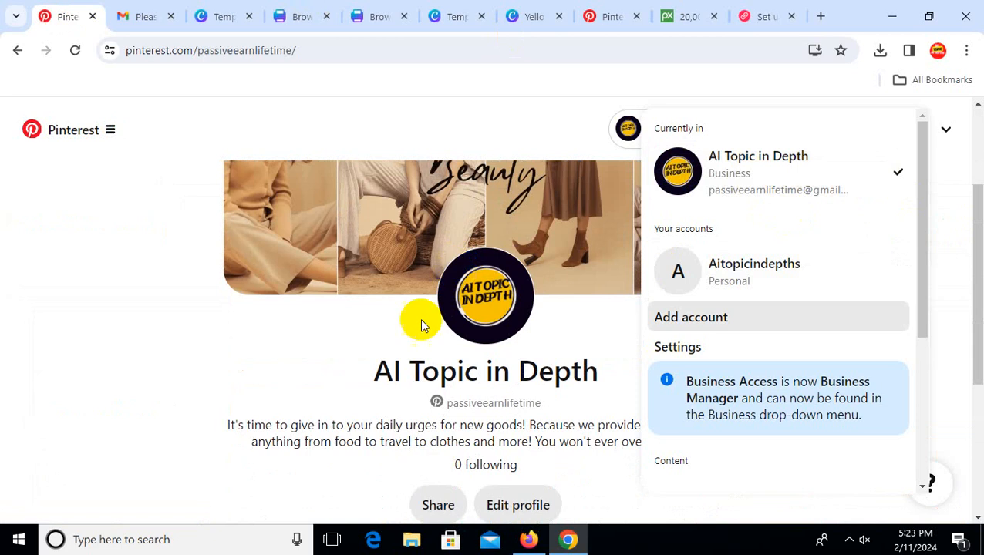
{"action": "left_click_drag", "start_coordinate": [371, 384], "coordinate": [586, 368]}
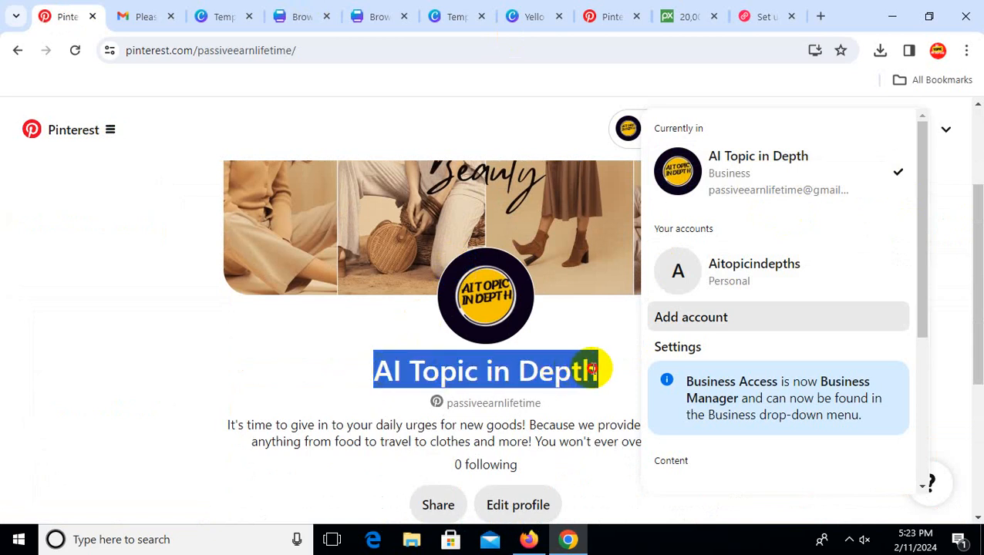
Move the direct.me page next to the Pinterest page in the browser and return to its username field.
{"action": "left_click_drag", "start_coordinate": [752, 15], "coordinate": [160, 11]}
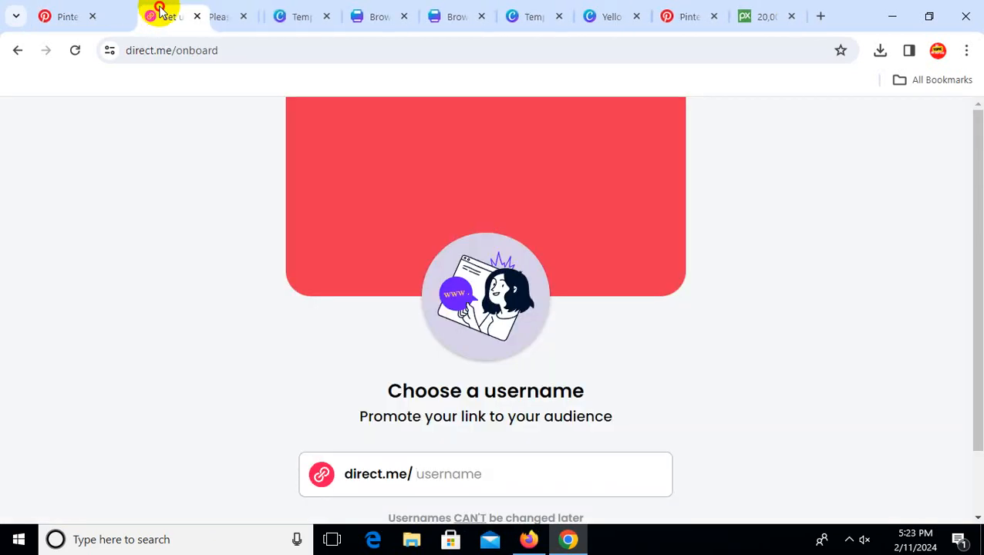
{"action": "scroll", "coordinate": [386, 354], "scroll_direction": "down", "scroll_amount": 1}
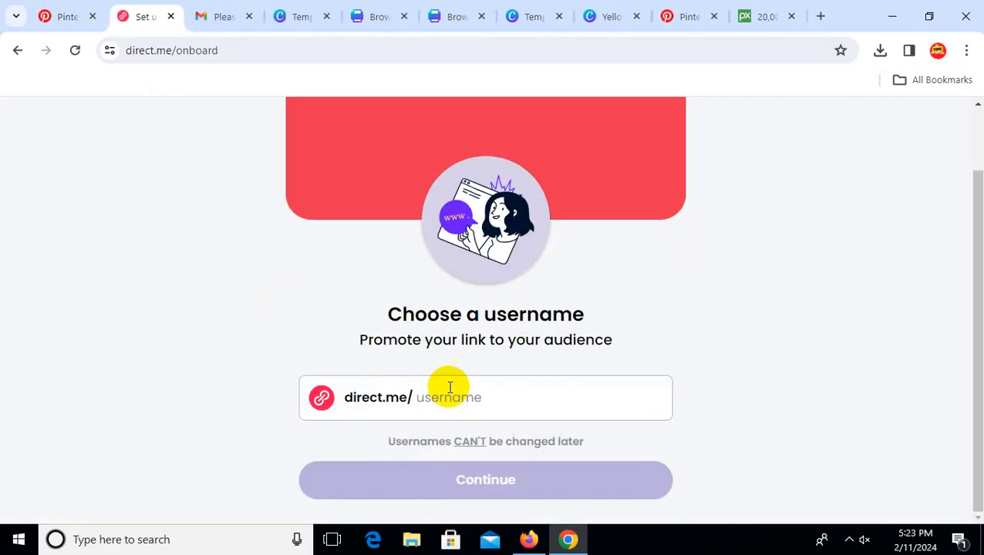
{"action": "left_click", "coordinate": [50, 16]}
{"action": "left_click", "coordinate": [143, 16]}
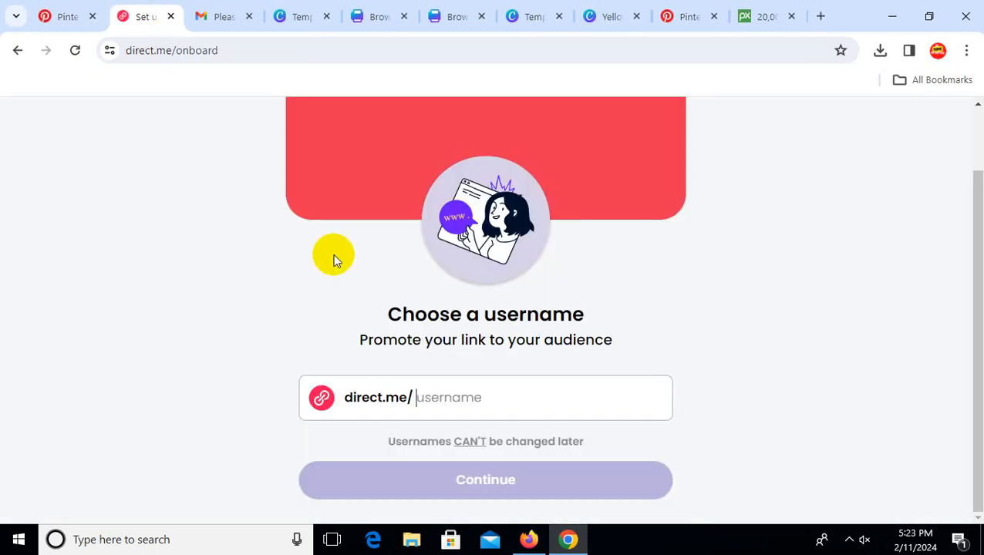
Set the direct.me username to AITopicinDepth and continue the setup.
{"action": "type", "text": "AI Topic In Depth"}
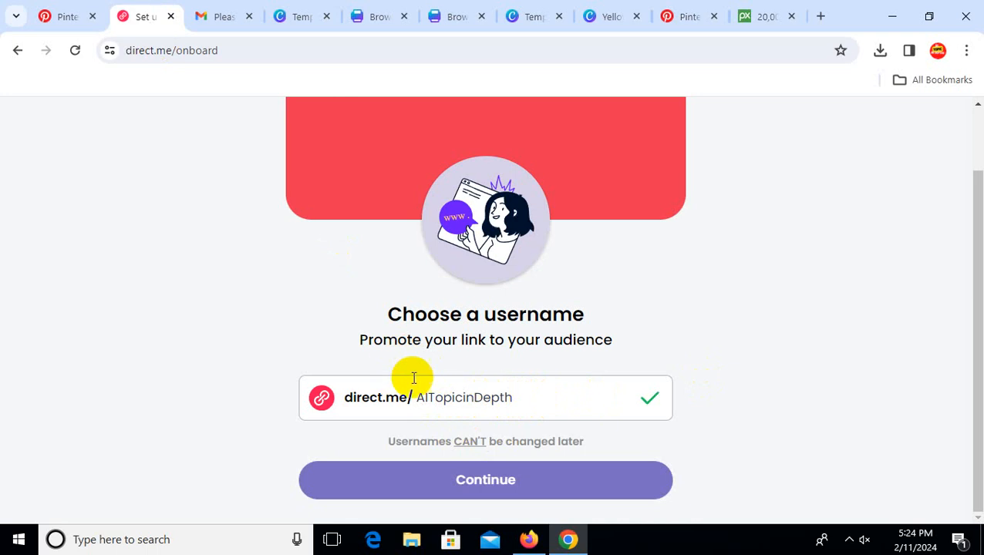
{"action": "scroll", "coordinate": [549, 299], "scroll_direction": "up", "scroll_amount": 1}
{"action": "scroll", "coordinate": [532, 274], "scroll_direction": "down", "scroll_amount": 1}
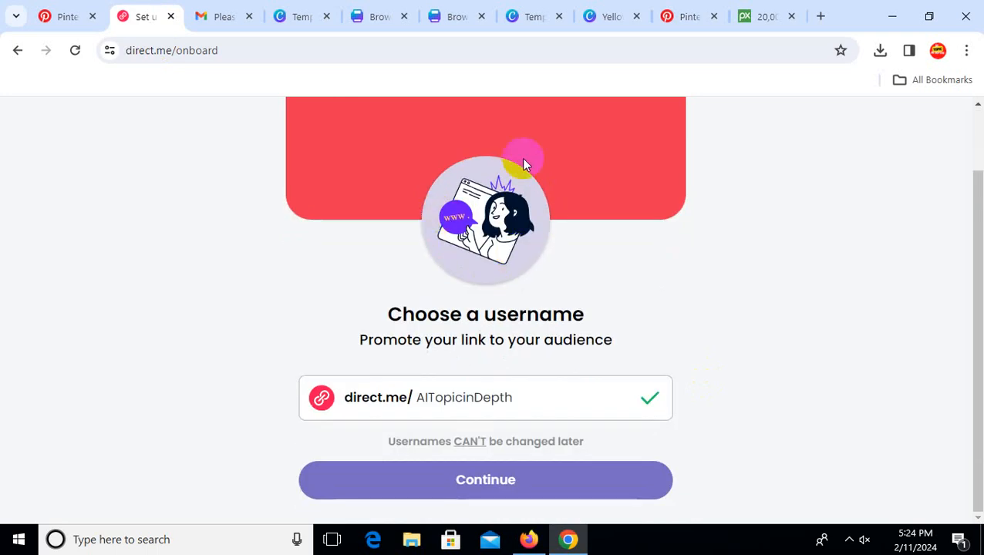
{"action": "scroll", "coordinate": [526, 177], "scroll_direction": "up", "scroll_amount": 1}
{"action": "scroll", "coordinate": [543, 464], "scroll_direction": "down", "scroll_amount": 1}
{"action": "left_click", "coordinate": [561, 461]}
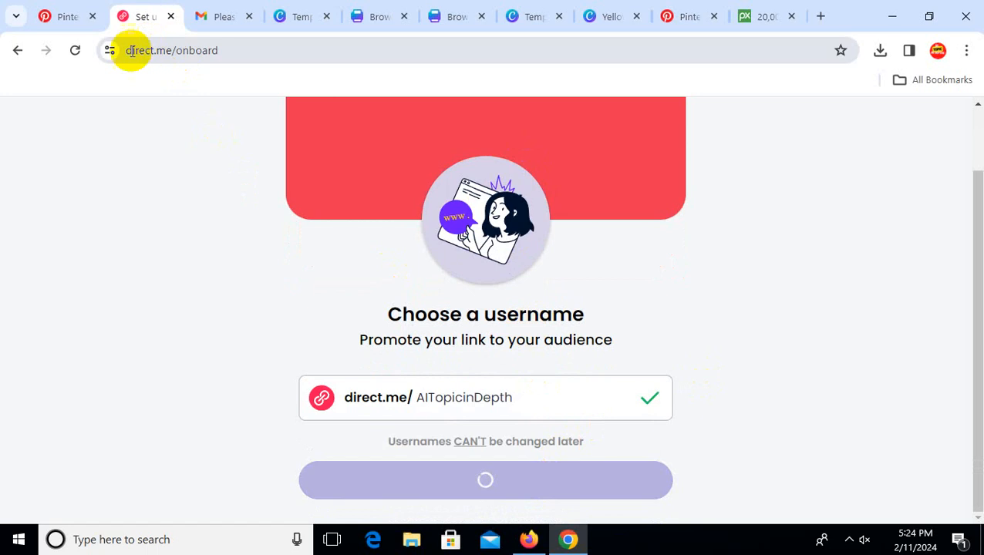
Choose Business as what best describes the account and continue.
{"action": "scroll", "coordinate": [664, 257], "scroll_direction": "up", "scroll_amount": 1}
{"action": "scroll", "coordinate": [647, 285], "scroll_direction": "down", "scroll_amount": 1}
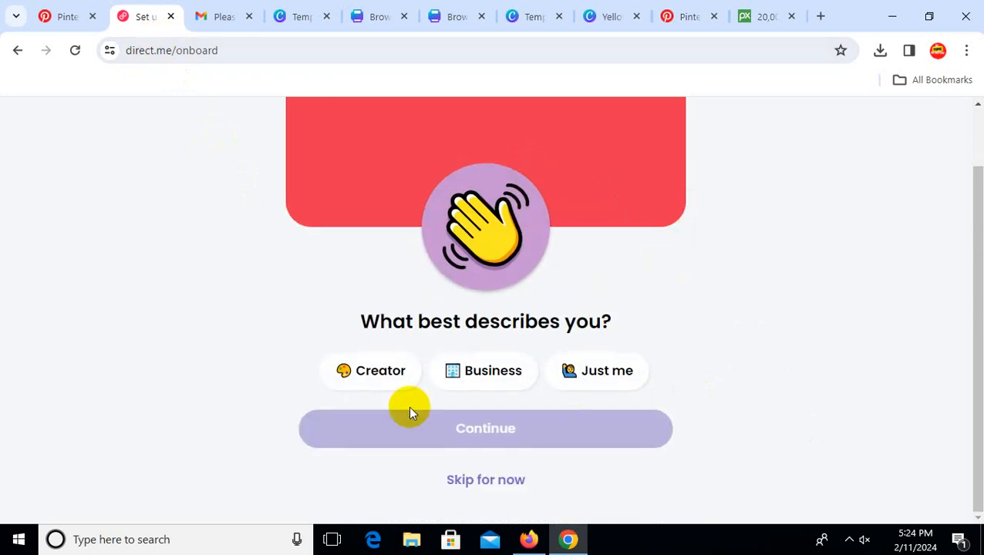
{"action": "left_click", "coordinate": [472, 376]}
{"action": "left_click", "coordinate": [485, 436]}
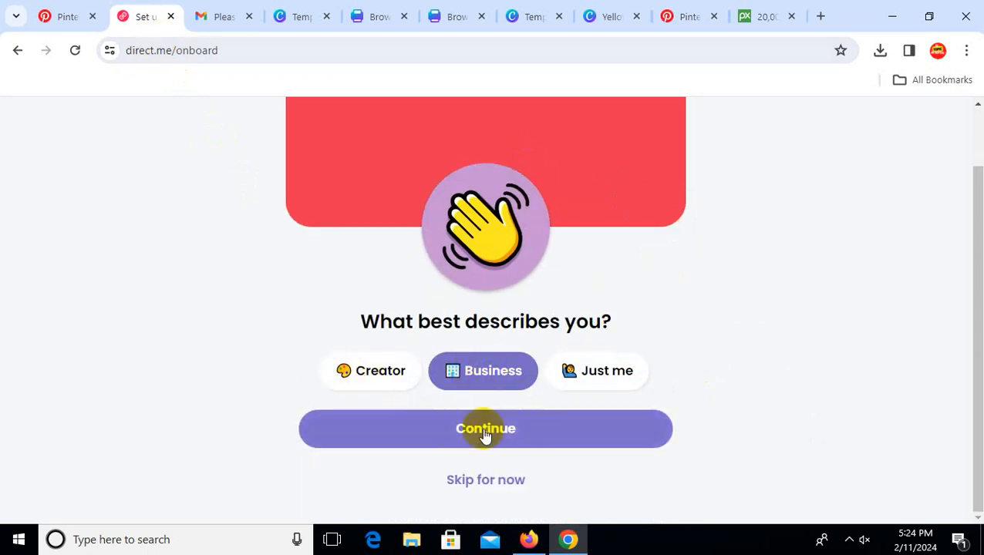
Choose Make money as the aim of the page and continue.
{"action": "scroll", "coordinate": [665, 288], "scroll_direction": "down", "scroll_amount": 2}
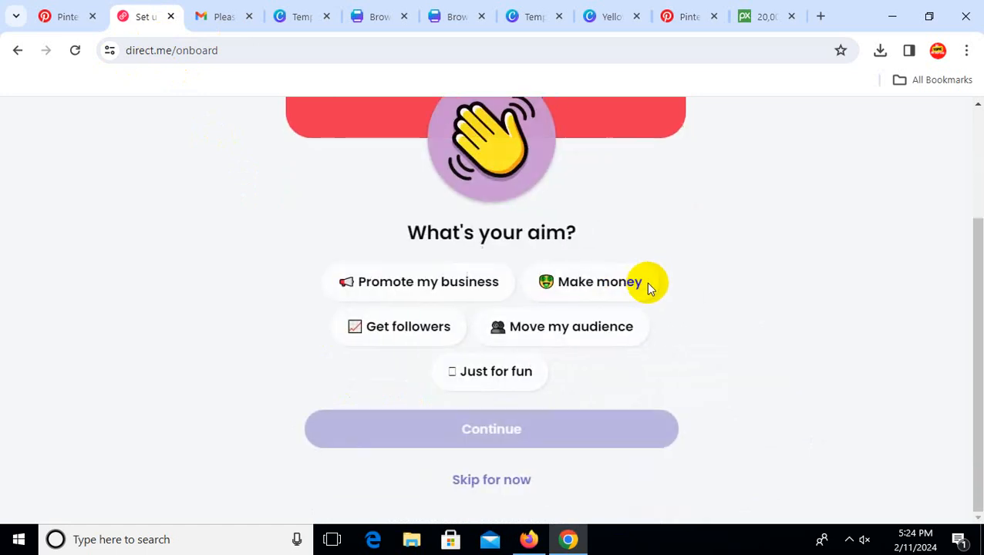
{"action": "scroll", "coordinate": [643, 282], "scroll_direction": "up", "scroll_amount": 3}
{"action": "scroll", "coordinate": [612, 270], "scroll_direction": "down", "scroll_amount": 3}
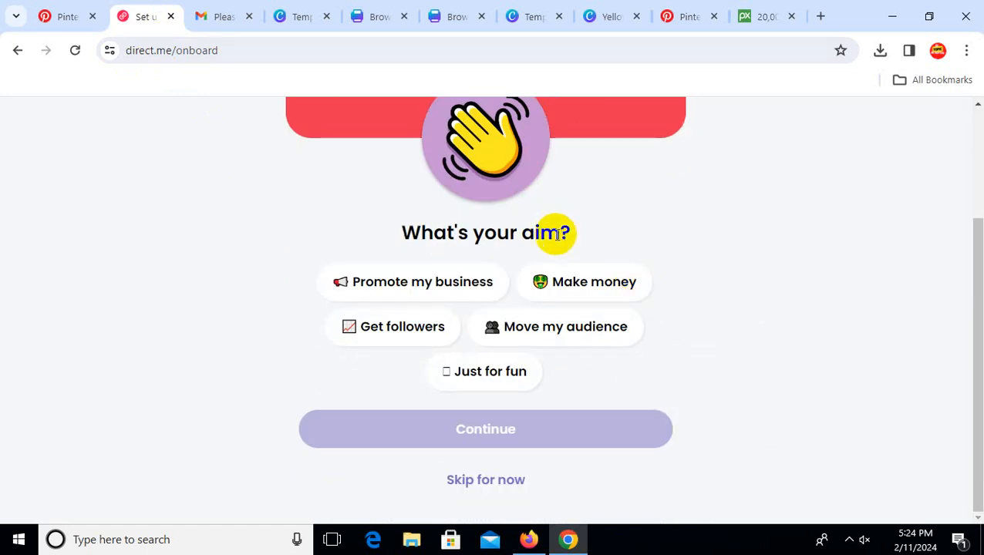
{"action": "left_click", "coordinate": [586, 284]}
{"action": "left_click", "coordinate": [514, 441]}
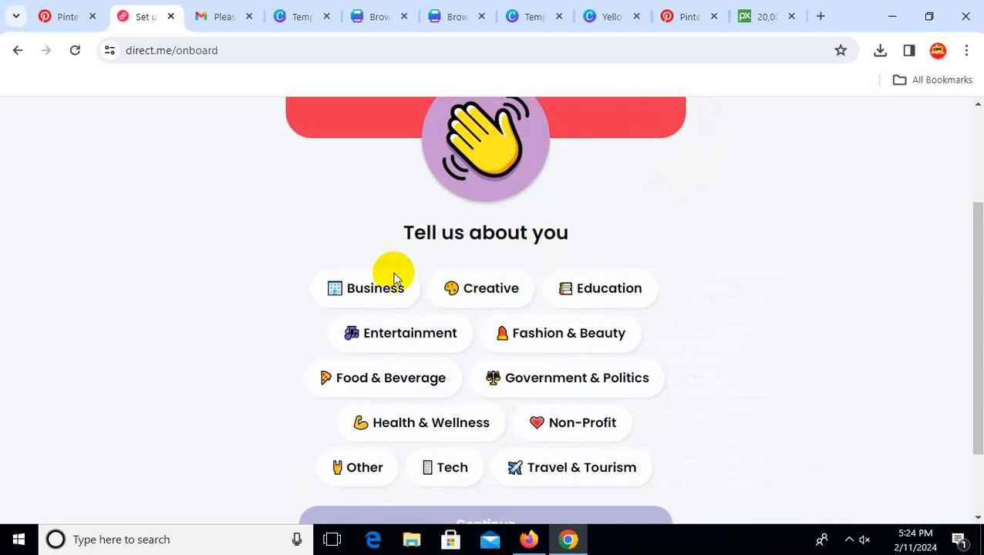
Try the Business and Fashion & Beauty categories and look through their optional subcategories.
{"action": "left_click", "coordinate": [393, 279]}
{"action": "scroll", "coordinate": [523, 347], "scroll_direction": "down", "scroll_amount": 5}
{"action": "scroll", "coordinate": [592, 243], "scroll_direction": "up", "scroll_amount": 4}
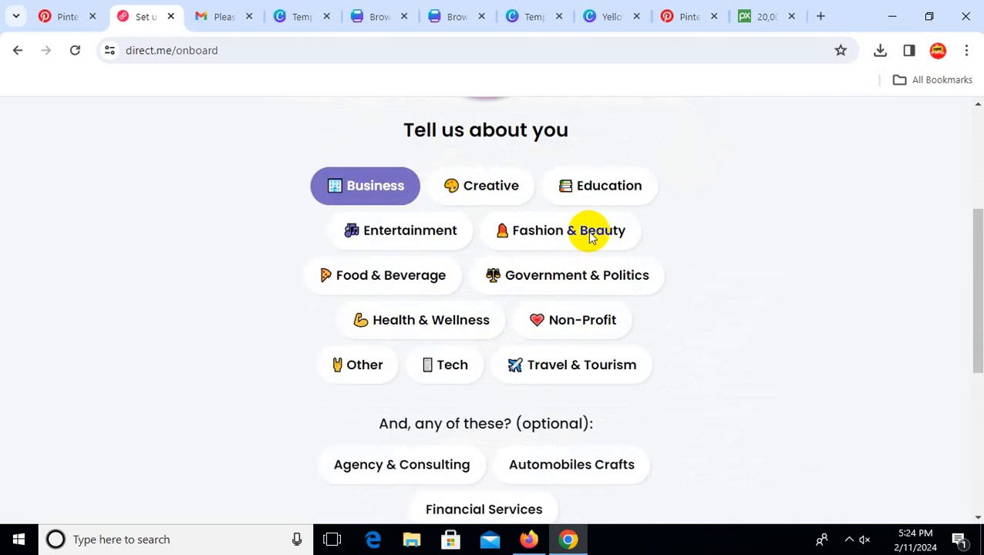
{"action": "scroll", "coordinate": [463, 170], "scroll_direction": "up", "scroll_amount": 2}
{"action": "scroll", "coordinate": [586, 337], "scroll_direction": "down", "scroll_amount": 1}
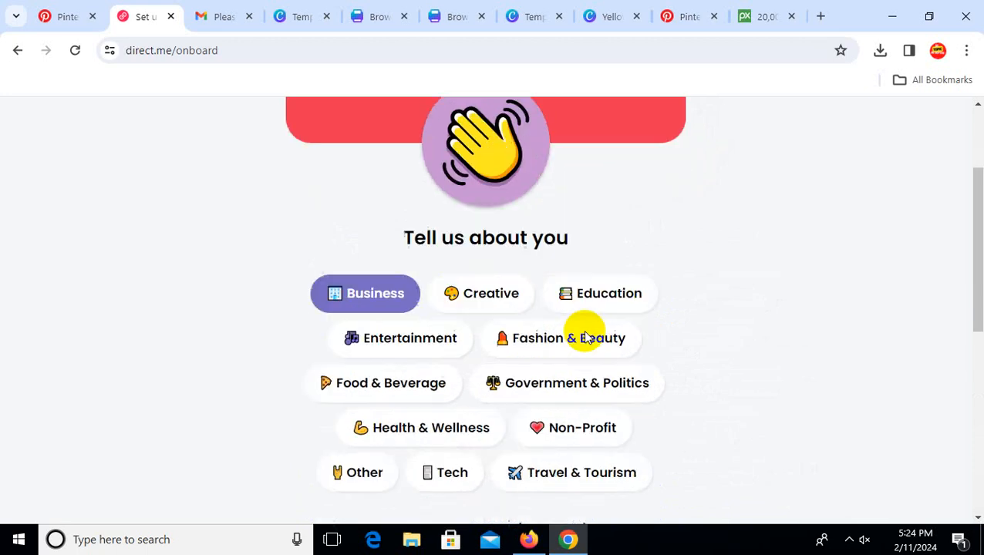
{"action": "left_click", "coordinate": [586, 309]}
{"action": "scroll", "coordinate": [587, 324], "scroll_direction": "down", "scroll_amount": 4}
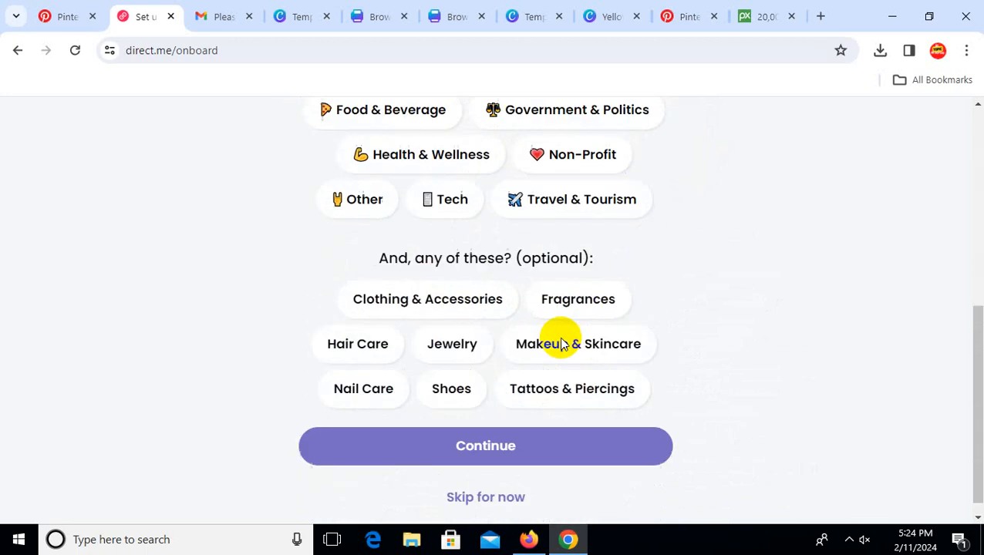
{"action": "scroll", "coordinate": [521, 273], "scroll_direction": "up", "scroll_amount": 2}
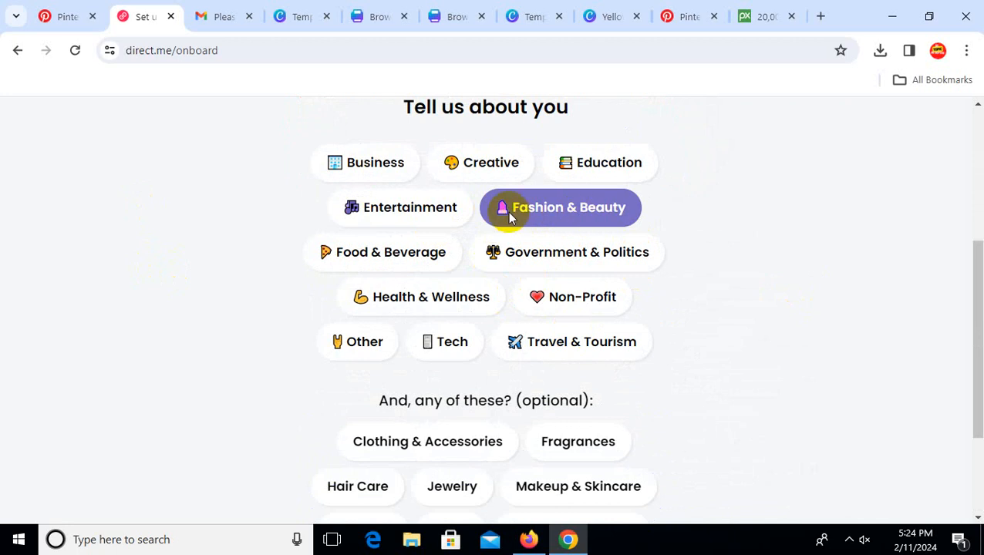
Choose Health & Wellness as the category without any optional subcategory and continue.
{"action": "left_click", "coordinate": [441, 303]}
{"action": "scroll", "coordinate": [746, 342], "scroll_direction": "down", "scroll_amount": 2}
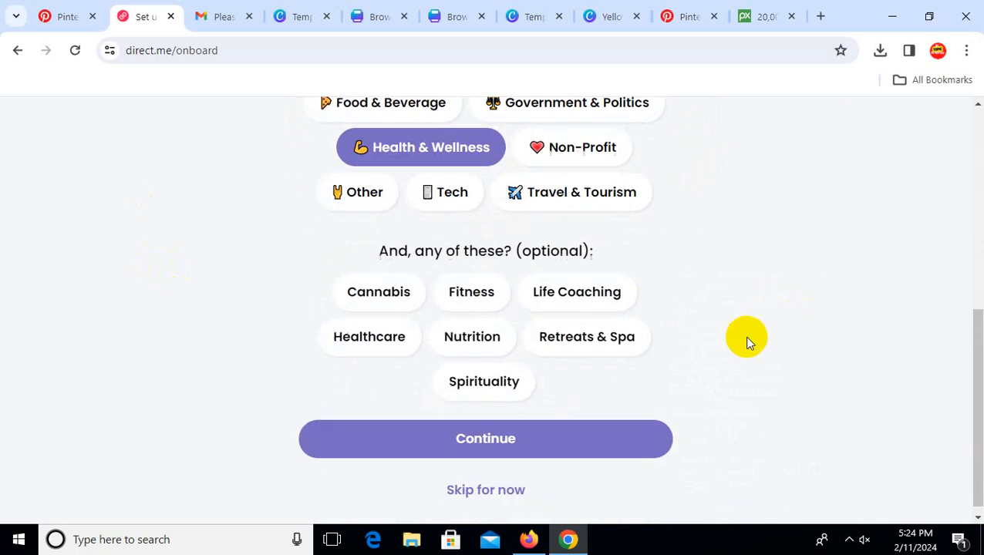
{"action": "left_click", "coordinate": [570, 424]}
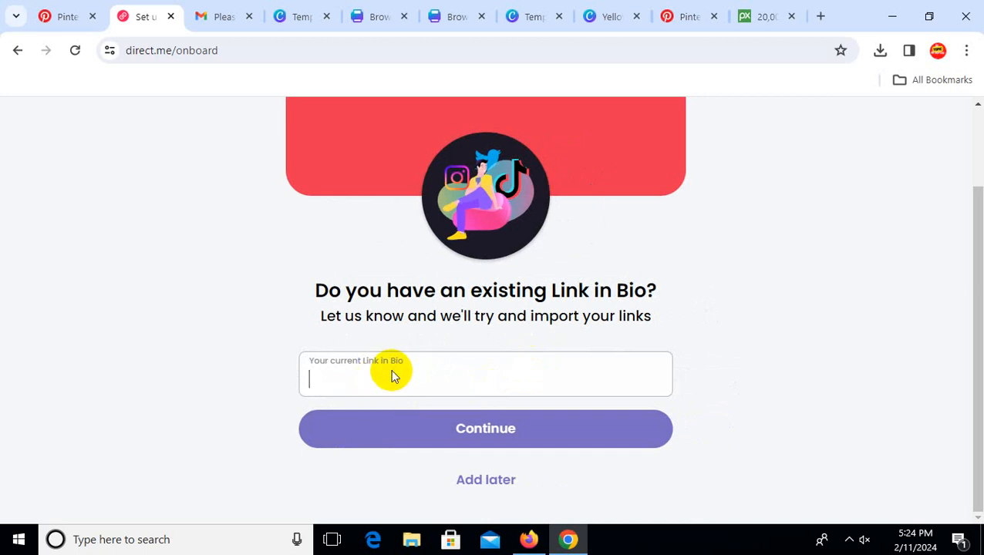
Skip importing an existing Link in Bio and skip adding social media usernames.
{"action": "scroll", "coordinate": [675, 293], "scroll_direction": "up", "scroll_amount": 1}
{"action": "scroll", "coordinate": [675, 292], "scroll_direction": "down", "scroll_amount": 1}
{"action": "left_click", "coordinate": [486, 481]}
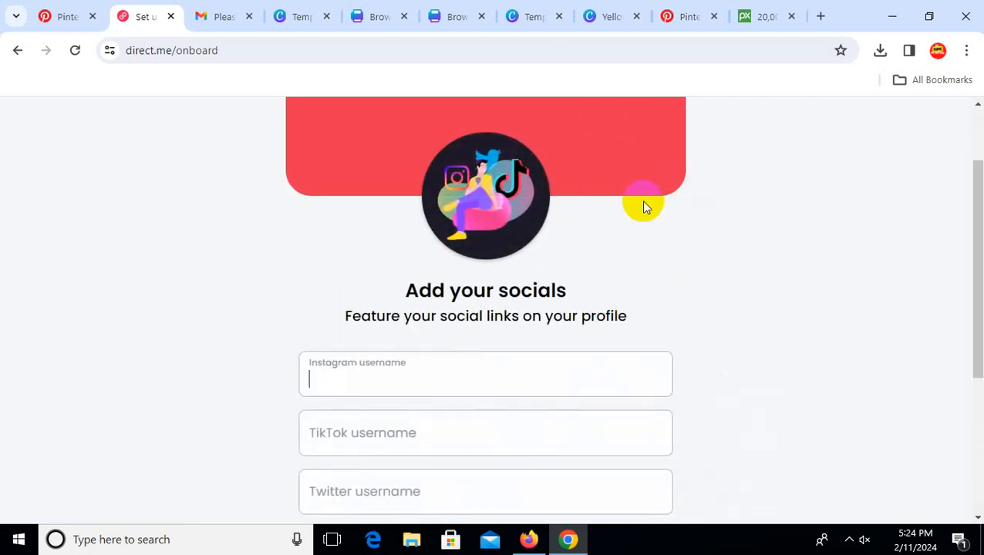
{"action": "scroll", "coordinate": [502, 254], "scroll_direction": "down", "scroll_amount": 3}
{"action": "scroll", "coordinate": [474, 227], "scroll_direction": "up", "scroll_amount": 2}
{"action": "scroll", "coordinate": [497, 251], "scroll_direction": "up", "scroll_amount": 2}
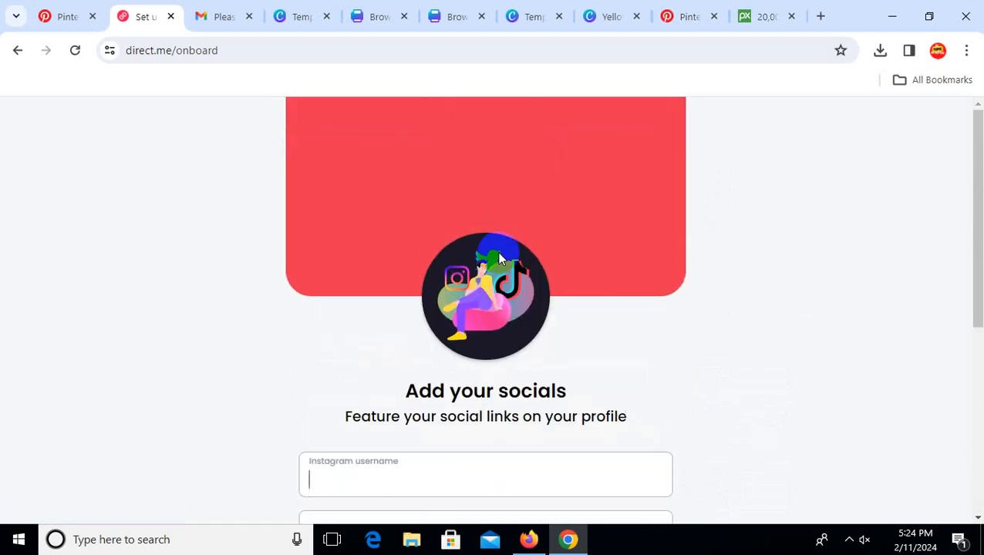
{"action": "scroll", "coordinate": [494, 255], "scroll_direction": "down", "scroll_amount": 4}
{"action": "left_click", "coordinate": [489, 447]}
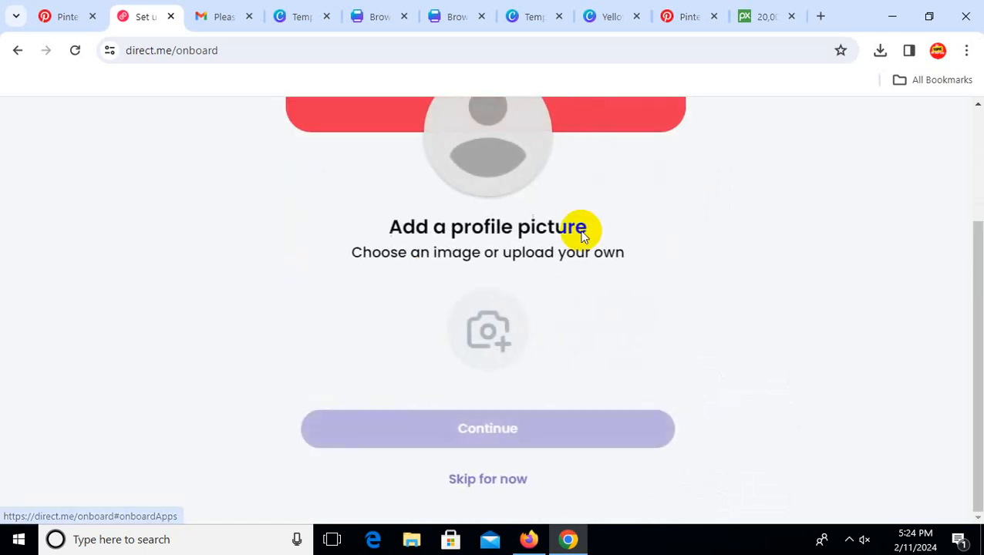
Skip adding a profile picture during the setup.
{"action": "scroll", "coordinate": [591, 259], "scroll_direction": "up", "scroll_amount": 2}
{"action": "scroll", "coordinate": [574, 269], "scroll_direction": "down", "scroll_amount": 2}
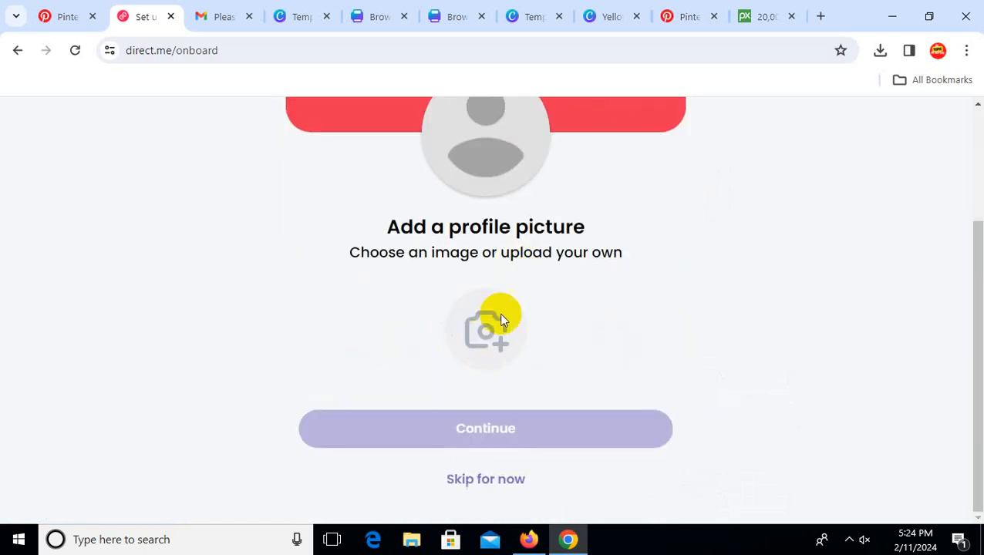
{"action": "scroll", "coordinate": [556, 313], "scroll_direction": "up", "scroll_amount": 2}
{"action": "scroll", "coordinate": [478, 332], "scroll_direction": "down", "scroll_amount": 2}
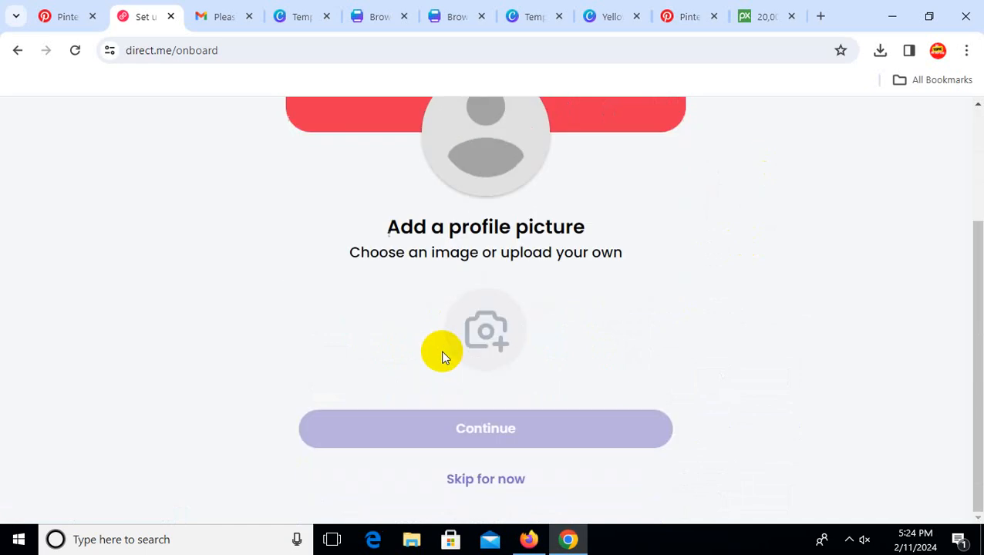
{"action": "left_click", "coordinate": [485, 480]}
Finish the onboarding without installing any of the suggested apps.
{"action": "scroll", "coordinate": [560, 281], "scroll_direction": "down", "scroll_amount": 3}
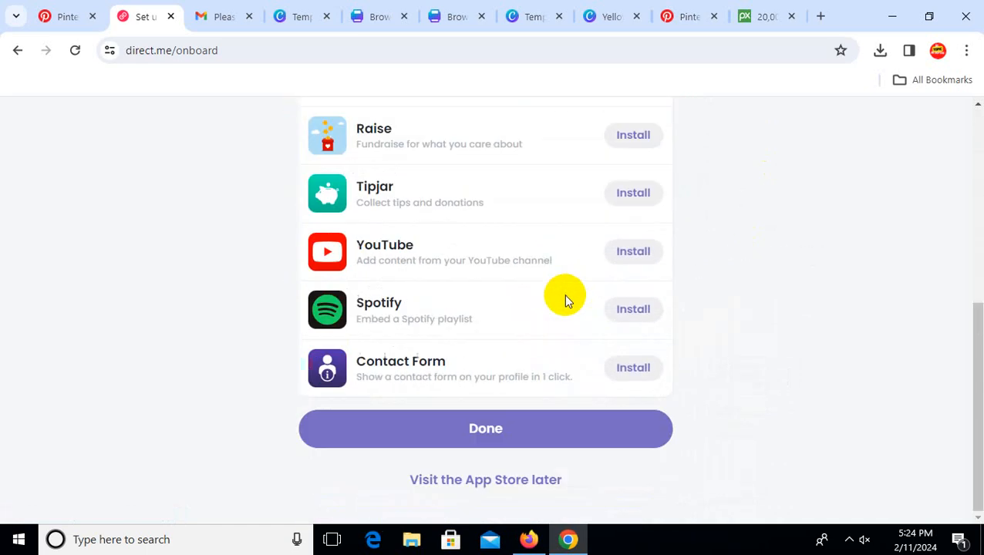
{"action": "scroll", "coordinate": [544, 362], "scroll_direction": "up", "scroll_amount": 4}
{"action": "scroll", "coordinate": [567, 318], "scroll_direction": "down", "scroll_amount": 4}
{"action": "left_click", "coordinate": [506, 442]}
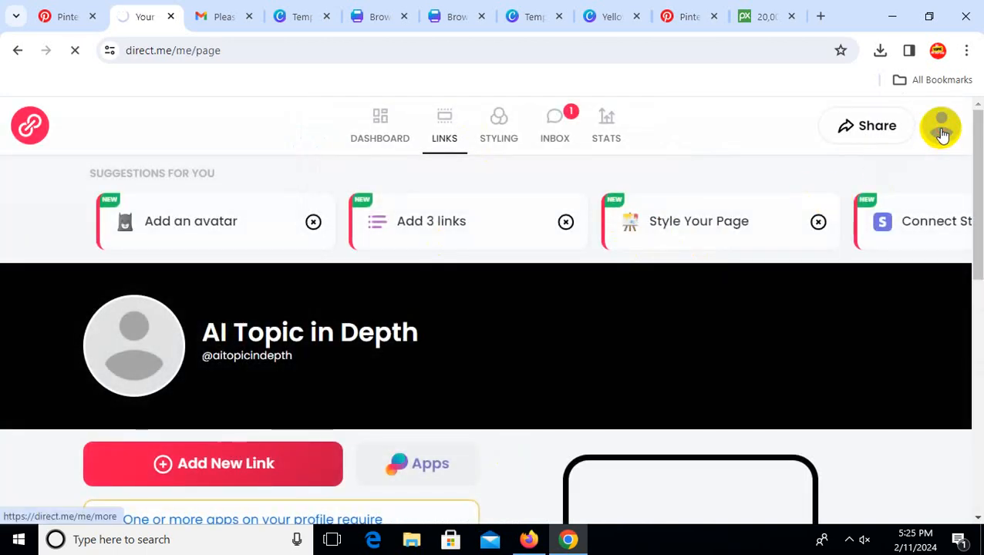
Open the account's profile menu and look through its settings and earning options.
{"action": "left_click", "coordinate": [941, 130]}
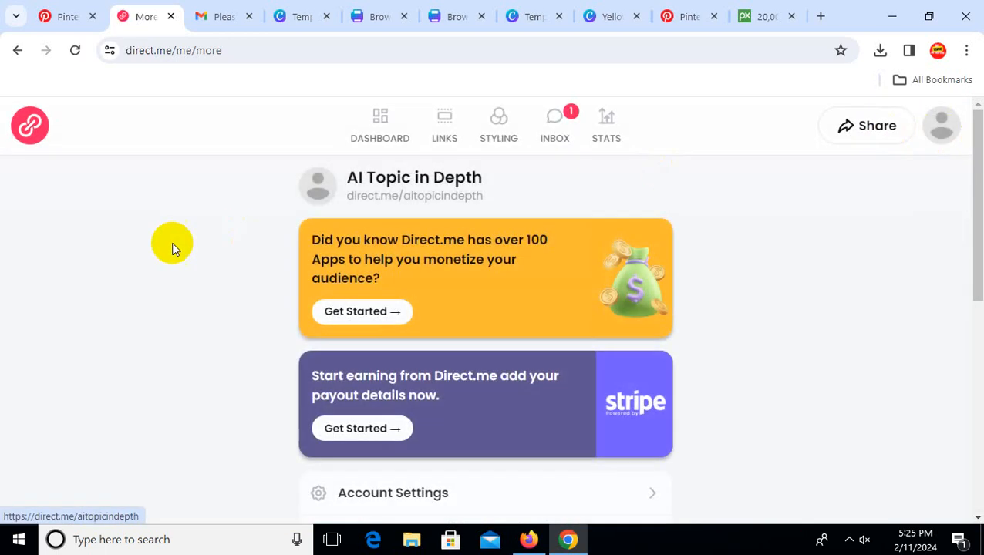
{"action": "scroll", "coordinate": [363, 363], "scroll_direction": "down", "scroll_amount": 5}
{"action": "scroll", "coordinate": [397, 374], "scroll_direction": "up", "scroll_amount": 5}
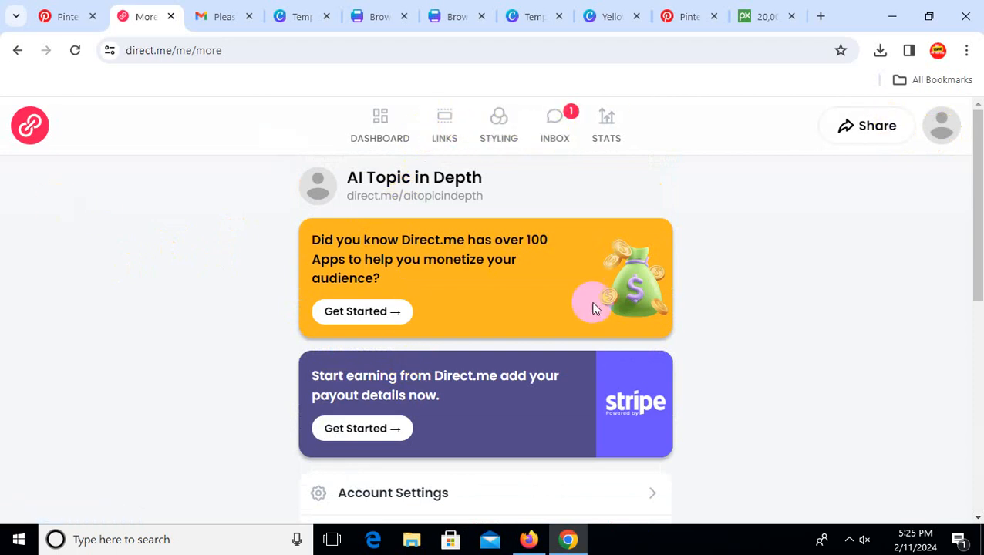
{"action": "left_click", "coordinate": [849, 541]}
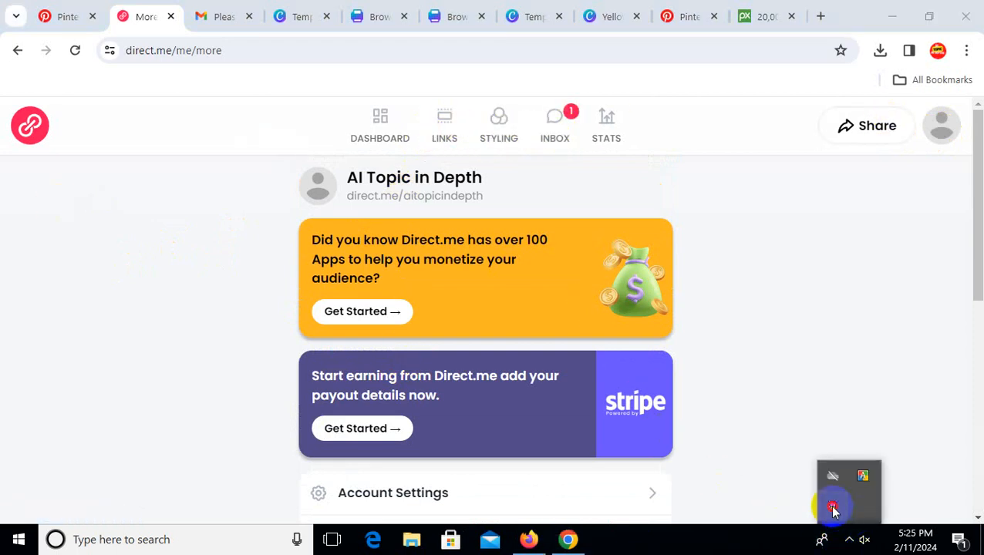
{"action": "scroll", "coordinate": [430, 322], "scroll_direction": "down", "scroll_amount": 3}
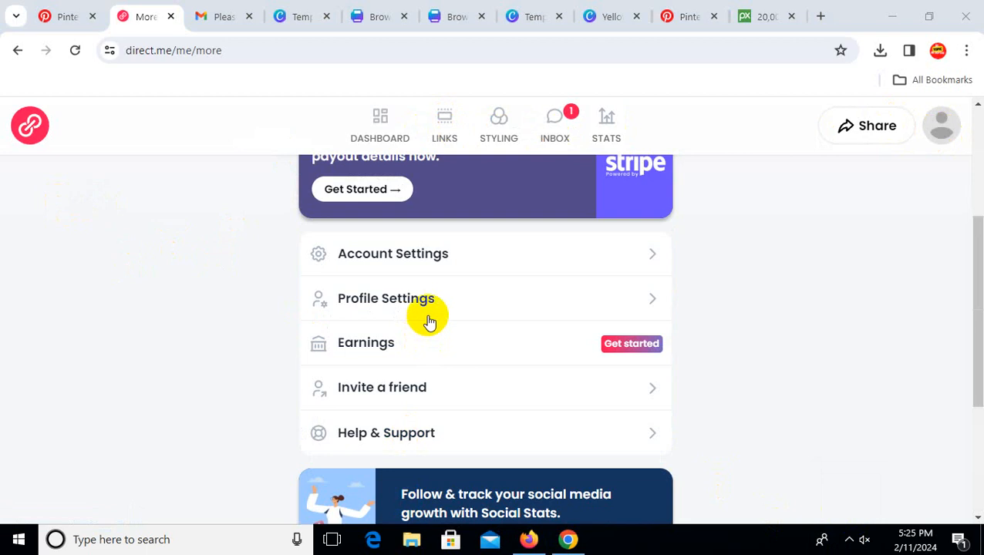
Look through the Account Settings options and return to the profile menu.
{"action": "left_click", "coordinate": [411, 263]}
{"action": "scroll", "coordinate": [587, 285], "scroll_direction": "down", "scroll_amount": 3}
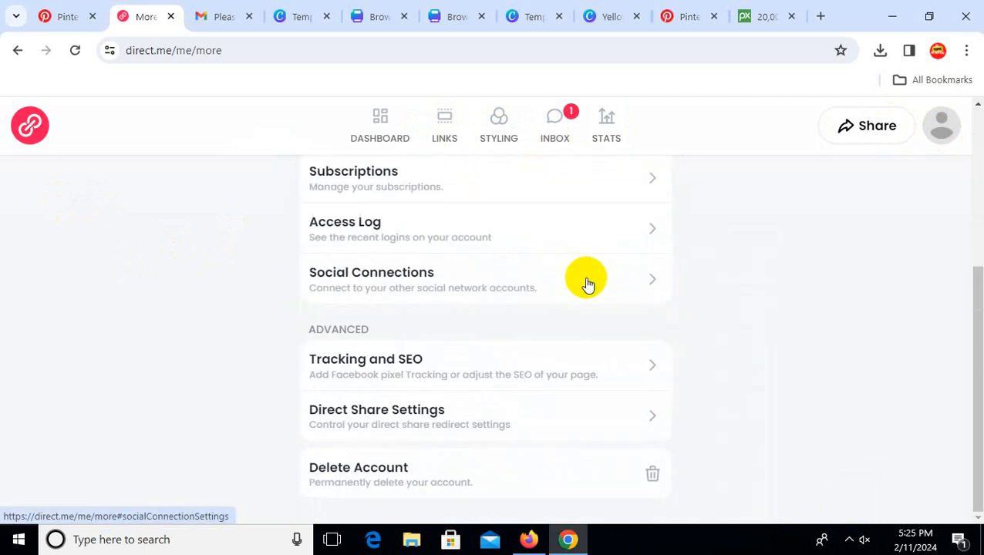
{"action": "scroll", "coordinate": [584, 293], "scroll_direction": "up", "scroll_amount": 3}
{"action": "scroll", "coordinate": [487, 301], "scroll_direction": "down", "scroll_amount": 3}
{"action": "scroll", "coordinate": [474, 424], "scroll_direction": "up", "scroll_amount": 3}
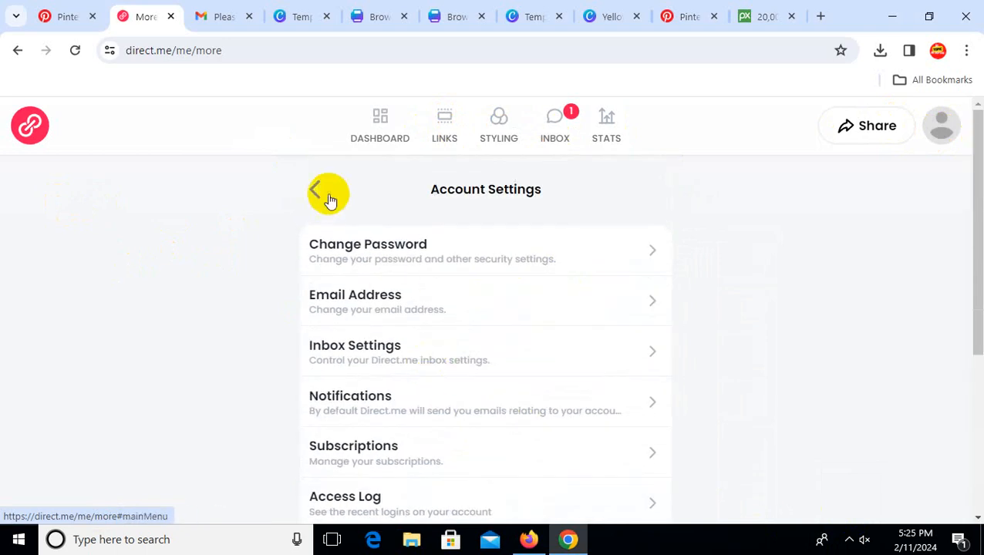
{"action": "left_click", "coordinate": [329, 199]}
Open Profile Settings, check the Social Icons options and go back.
{"action": "scroll", "coordinate": [428, 297], "scroll_direction": "down", "scroll_amount": 4}
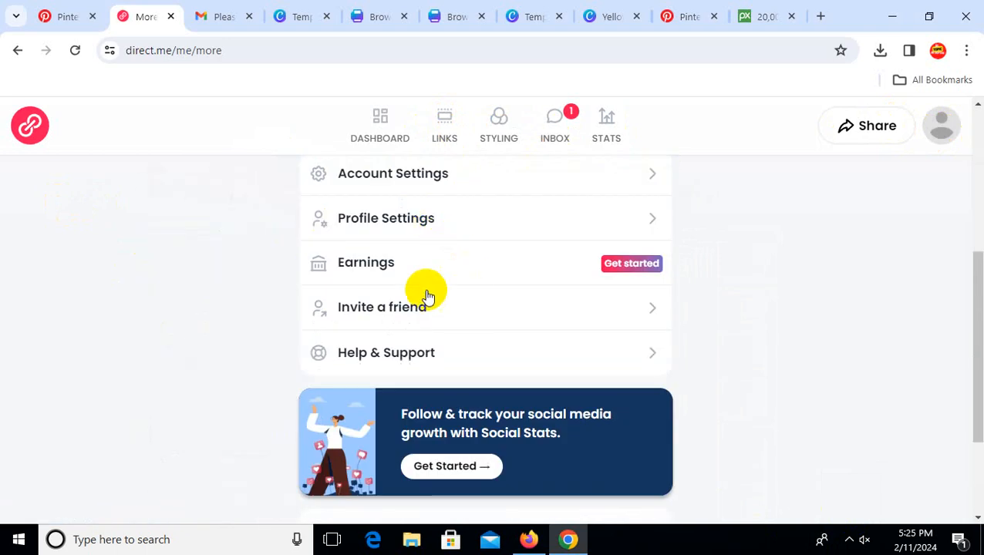
{"action": "left_click", "coordinate": [427, 225]}
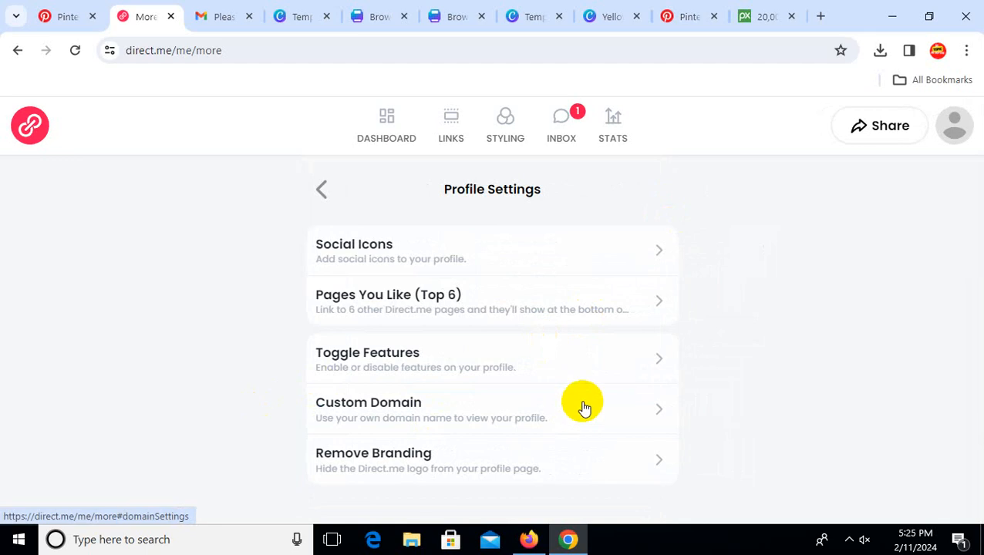
{"action": "left_click", "coordinate": [395, 250]}
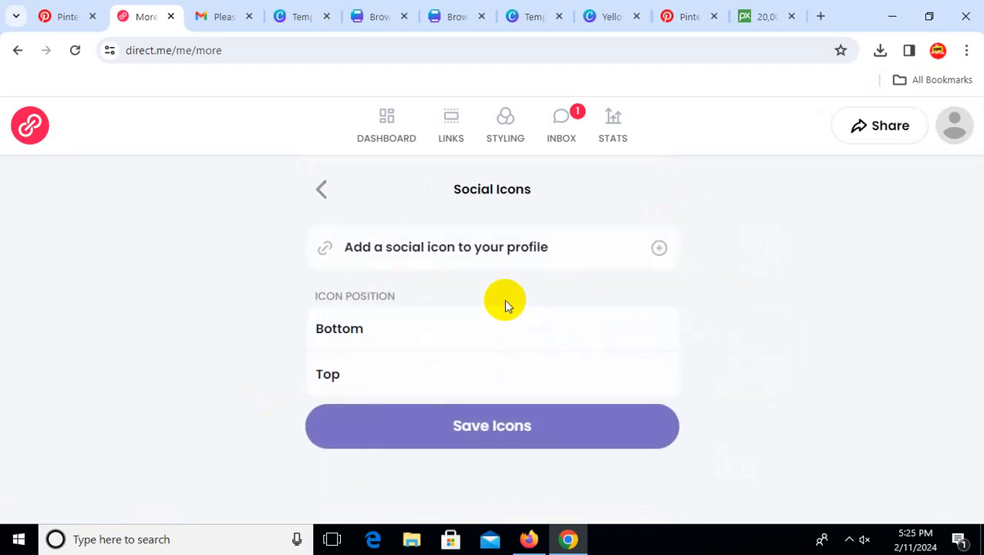
{"action": "left_click", "coordinate": [318, 197]}
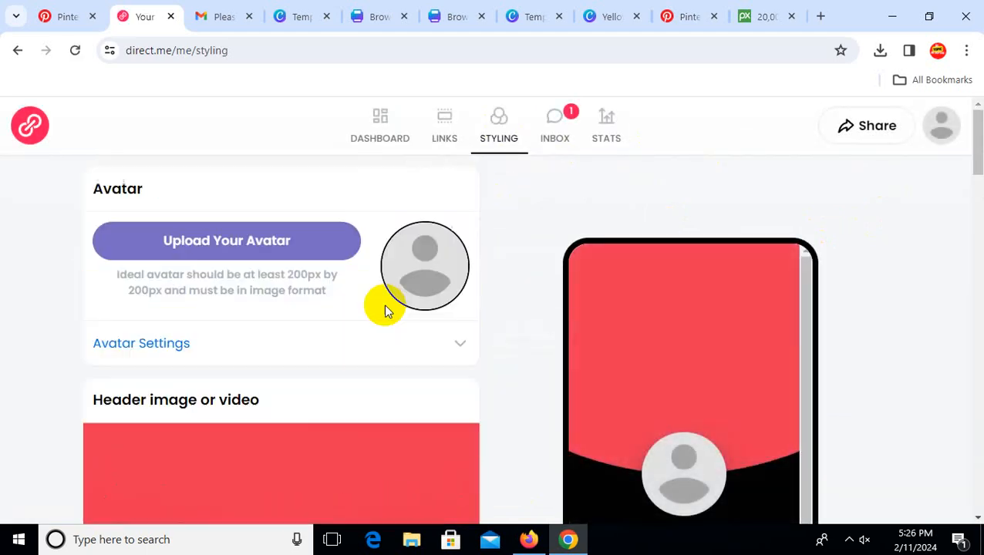
Upload Yellow Minimalist Round Shaped Cafe Logo.png from the Downloads folder as the page's avatar.
{"action": "left_click", "coordinate": [259, 241]}
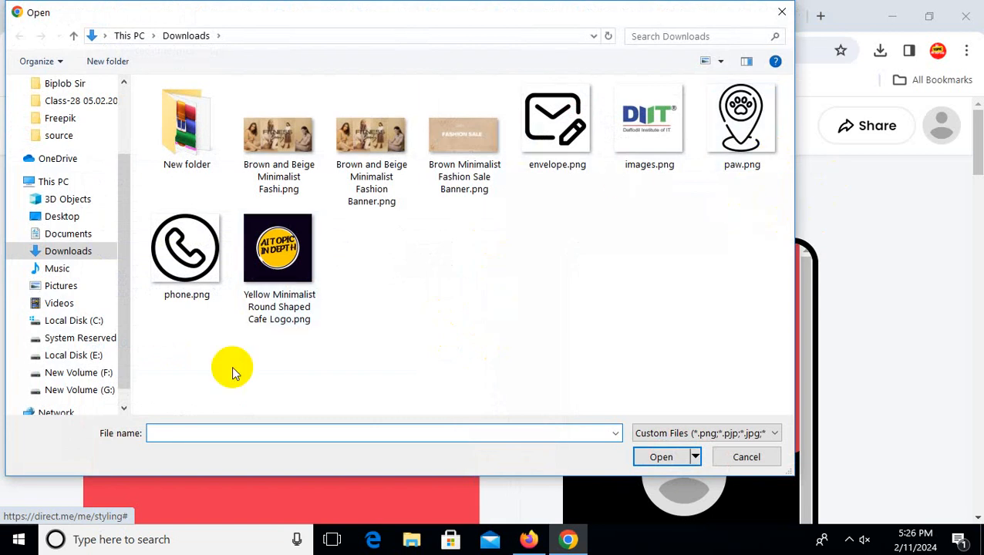
{"action": "left_click", "coordinate": [277, 258]}
{"action": "left_click", "coordinate": [664, 459]}
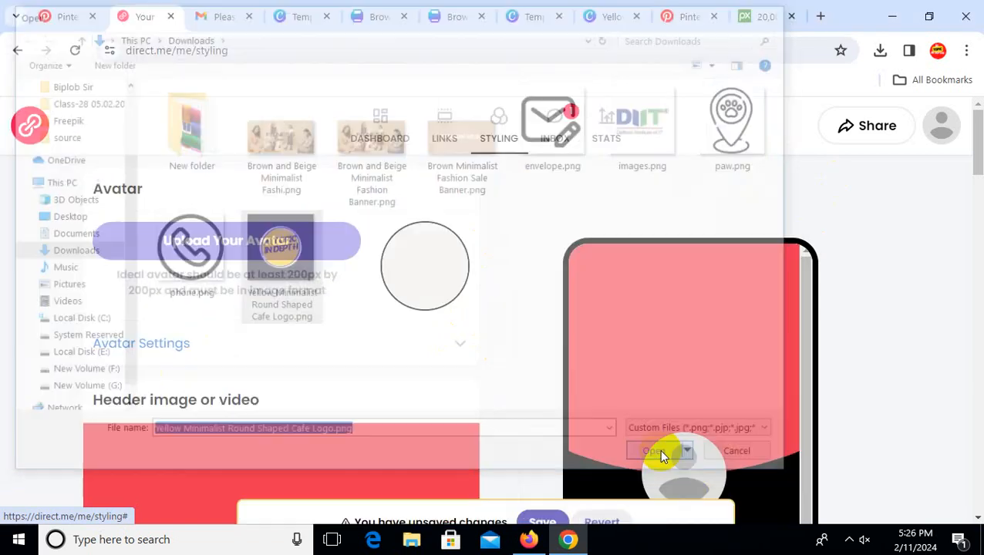
{"action": "scroll", "coordinate": [315, 265], "scroll_direction": "down", "scroll_amount": 4}
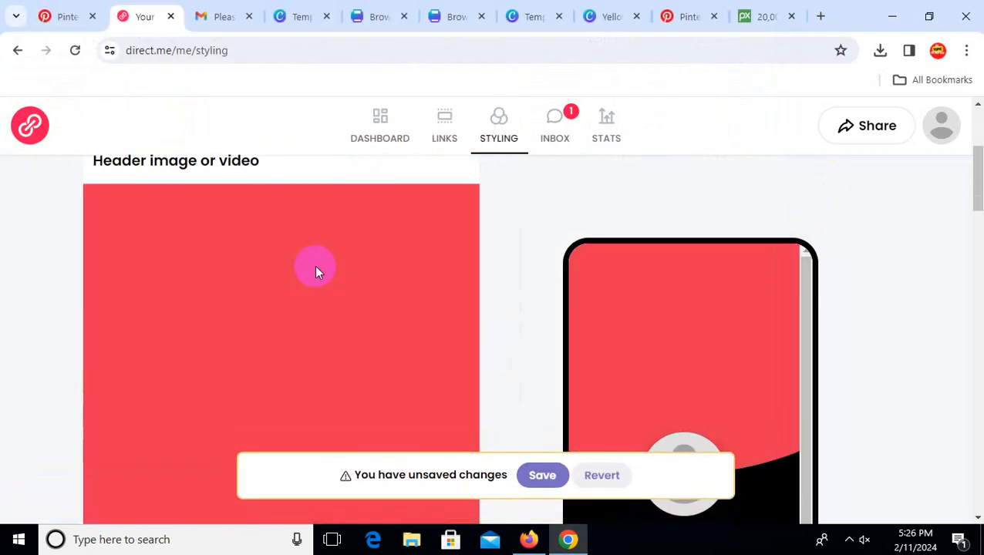
{"action": "scroll", "coordinate": [315, 264], "scroll_direction": "up", "scroll_amount": 3}
{"action": "scroll", "coordinate": [231, 235], "scroll_direction": "down", "scroll_amount": 3}
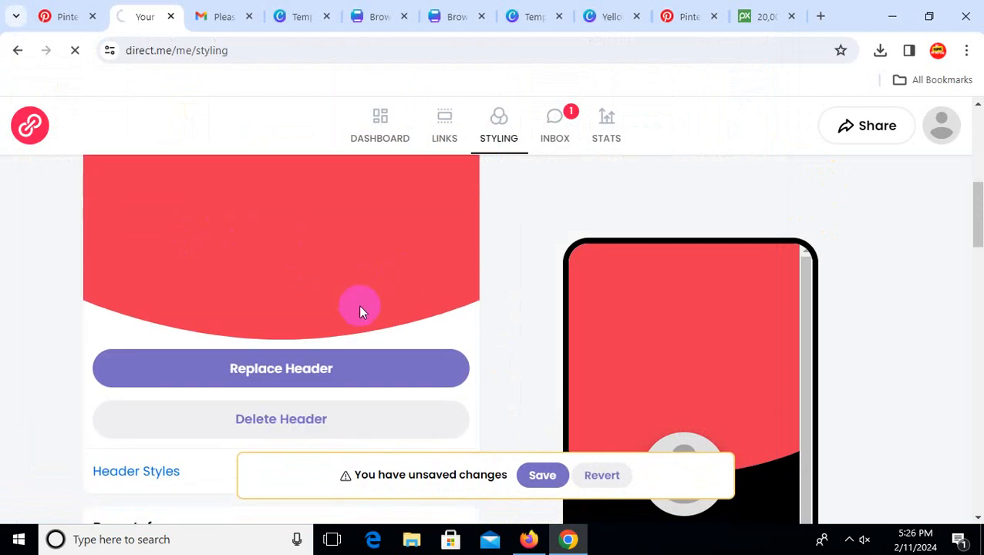
{"action": "scroll", "coordinate": [361, 324], "scroll_direction": "down", "scroll_amount": 1}
{"action": "scroll", "coordinate": [340, 307], "scroll_direction": "up", "scroll_amount": 15}
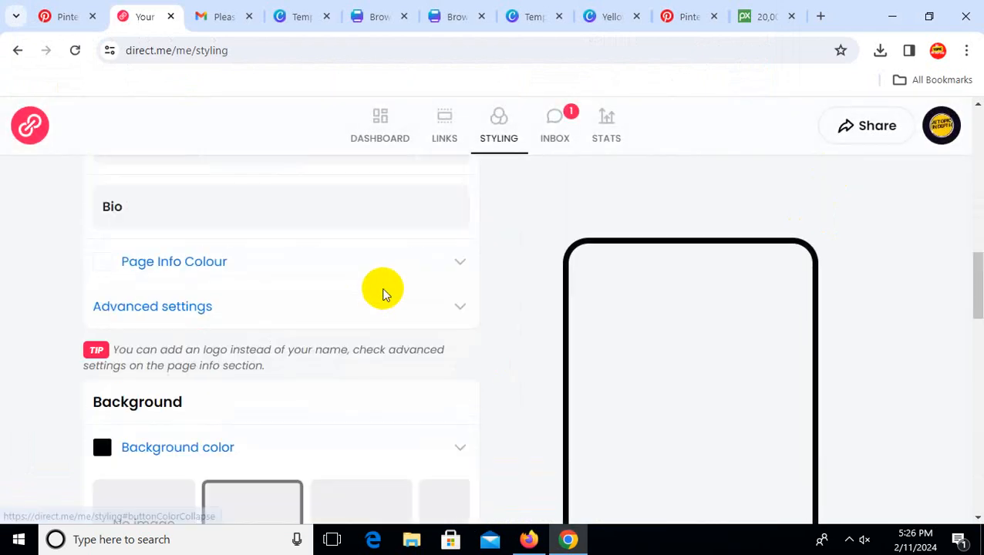
Replace the page header with Brown and Beige Minimalist Fashi.png from Downloads and save the styling changes.
{"action": "scroll", "coordinate": [304, 286], "scroll_direction": "up", "scroll_amount": 2}
{"action": "scroll", "coordinate": [461, 268], "scroll_direction": "down", "scroll_amount": 5}
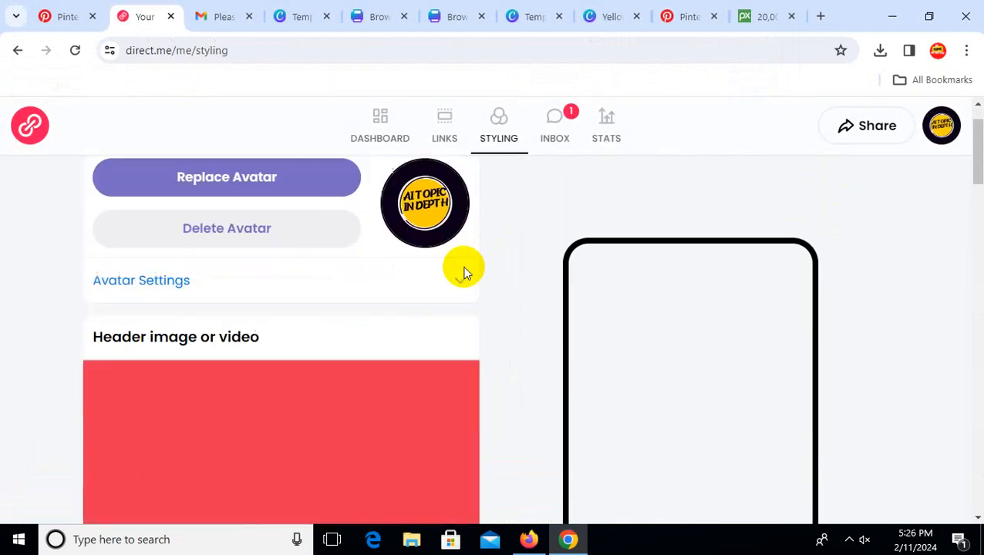
{"action": "left_click", "coordinate": [340, 301]}
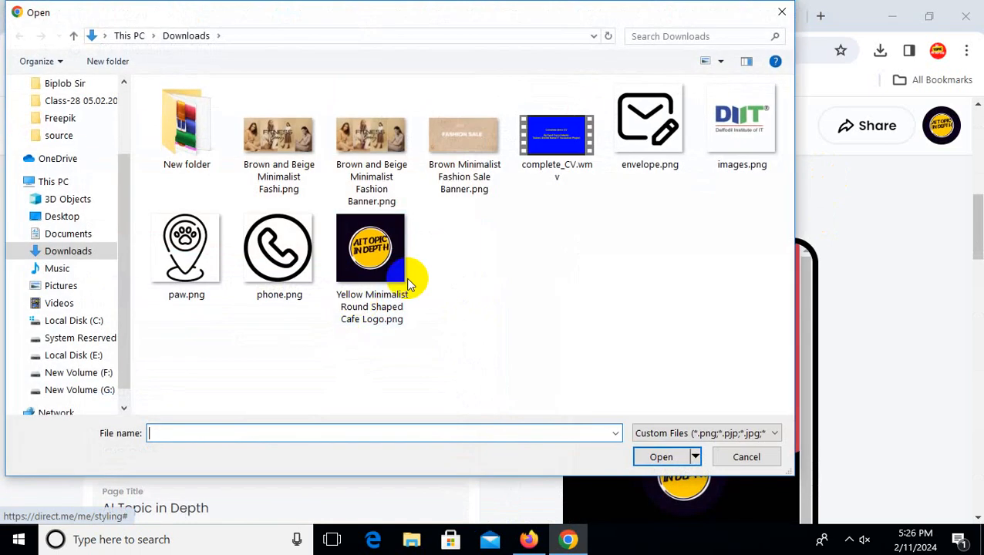
{"action": "double_click", "coordinate": [264, 180]}
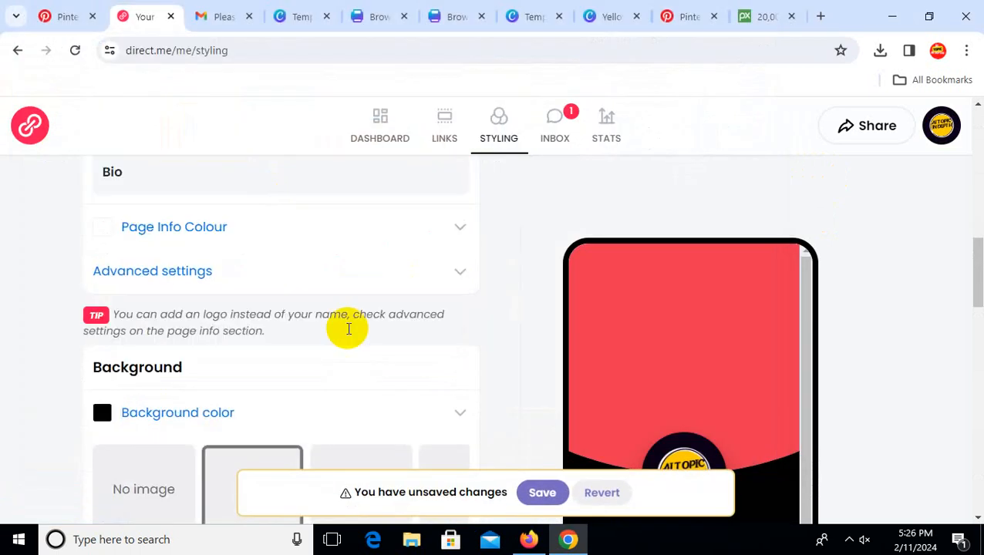
{"action": "scroll", "coordinate": [347, 327], "scroll_direction": "up", "scroll_amount": 3}
{"action": "scroll", "coordinate": [332, 313], "scroll_direction": "down", "scroll_amount": 3}
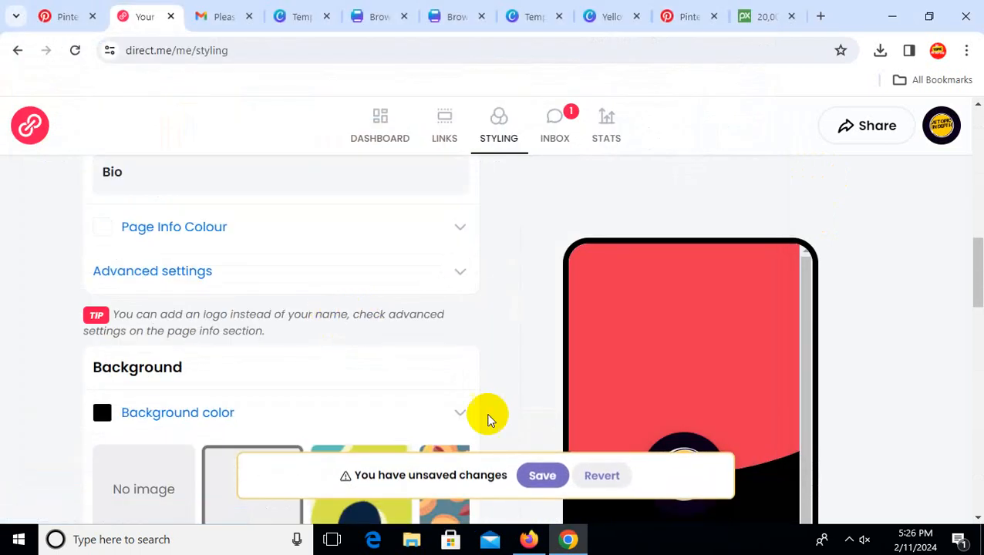
{"action": "left_click", "coordinate": [538, 478]}
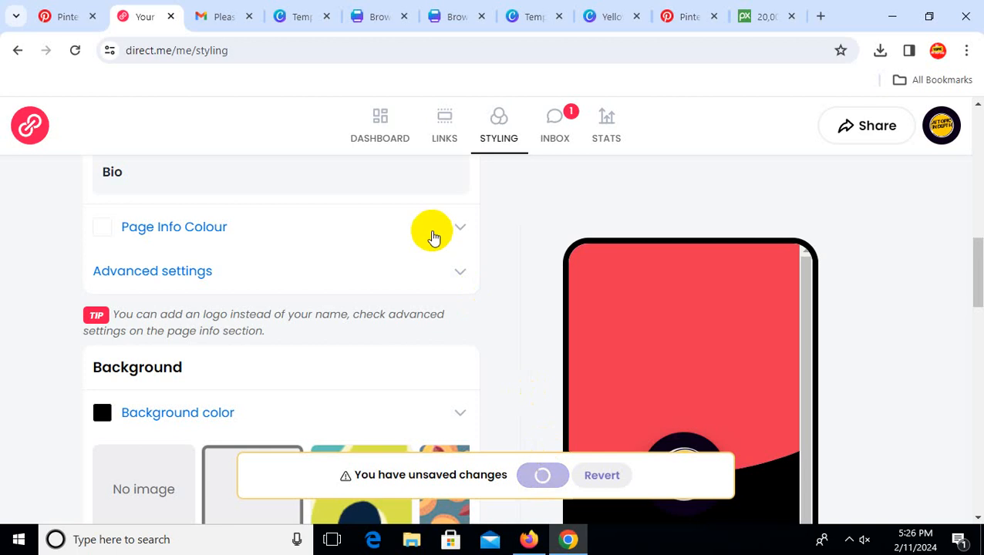
{"action": "scroll", "coordinate": [450, 270], "scroll_direction": "up", "scroll_amount": 5}
{"action": "scroll", "coordinate": [448, 273], "scroll_direction": "down", "scroll_amount": 3}
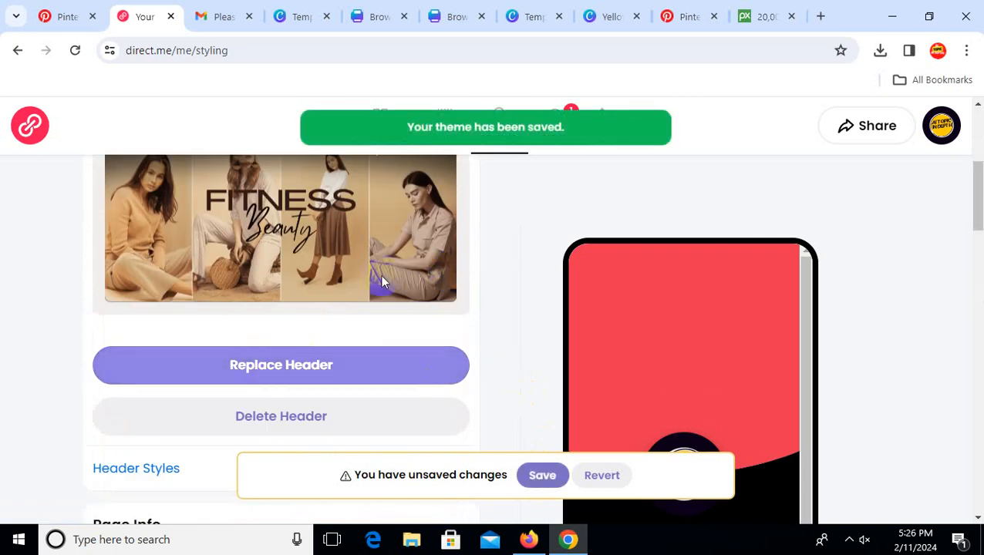
{"action": "scroll", "coordinate": [405, 266], "scroll_direction": "up", "scroll_amount": 5}
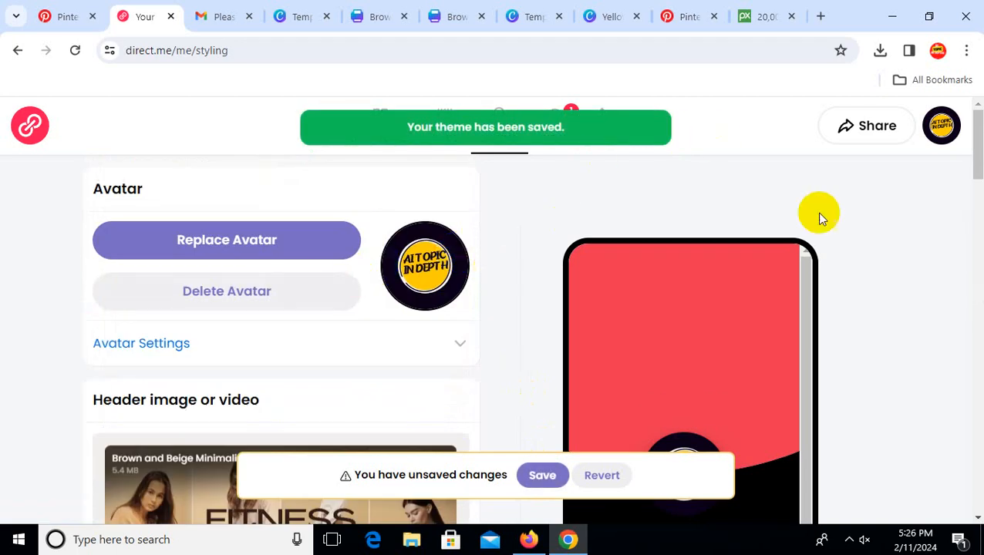
Open the profile menu and look through its settings options.
{"action": "left_click", "coordinate": [939, 126]}
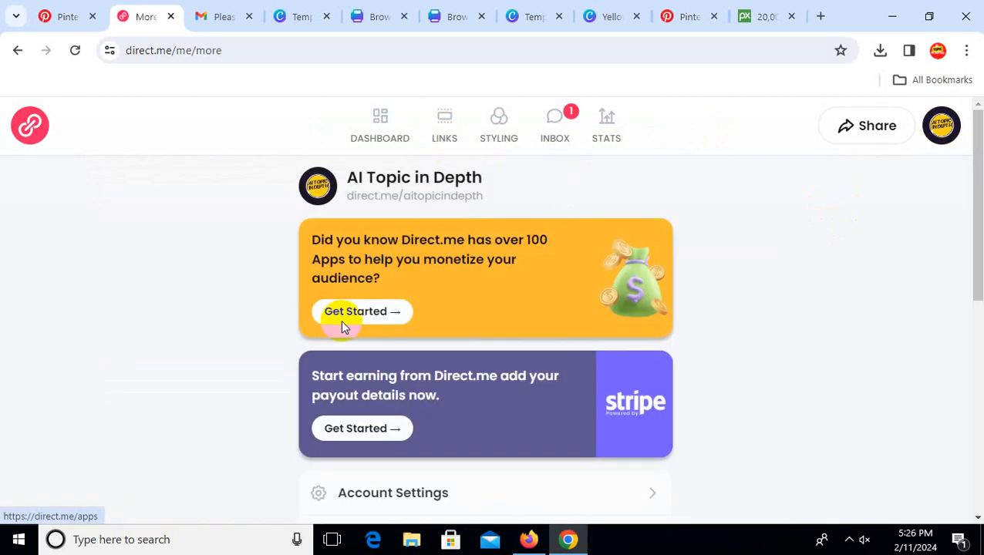
{"action": "scroll", "coordinate": [469, 380], "scroll_direction": "down", "scroll_amount": 4}
{"action": "scroll", "coordinate": [457, 353], "scroll_direction": "up", "scroll_amount": 2}
{"action": "scroll", "coordinate": [457, 354], "scroll_direction": "down", "scroll_amount": 2}
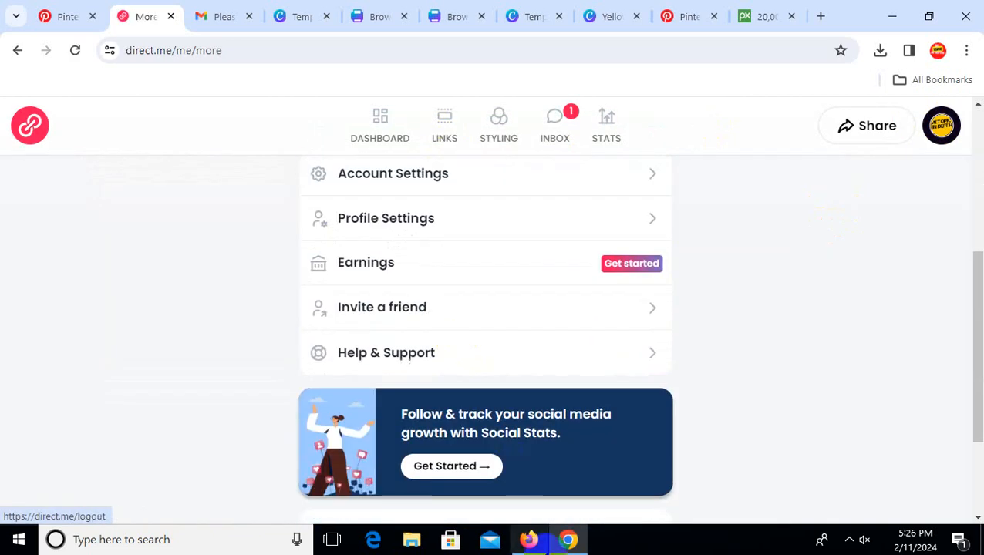
Switch to Firefox, read the affiliate link instructions in the Copy of Pinterest document, and return to direct.me in Chrome.
{"action": "left_click", "coordinate": [530, 539]}
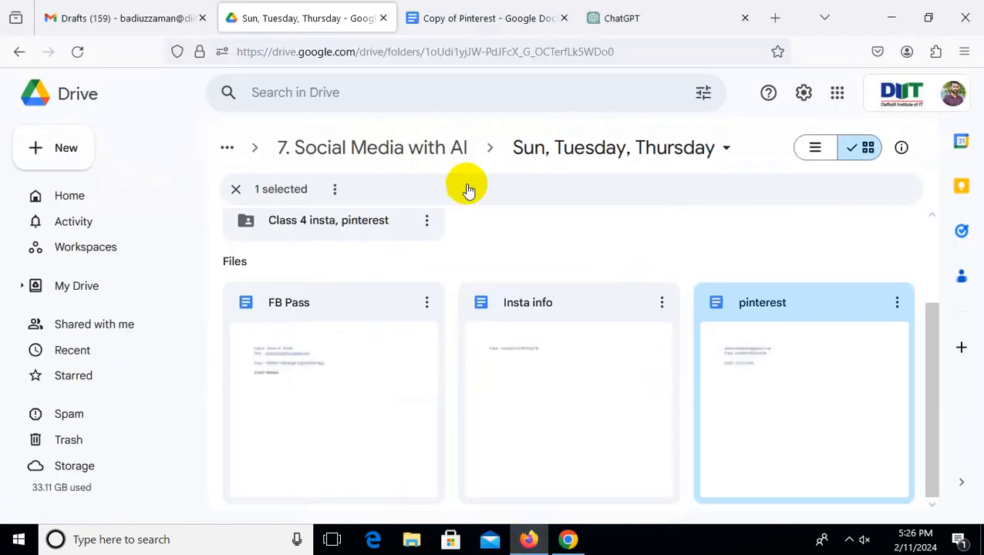
{"action": "left_click", "coordinate": [479, 6]}
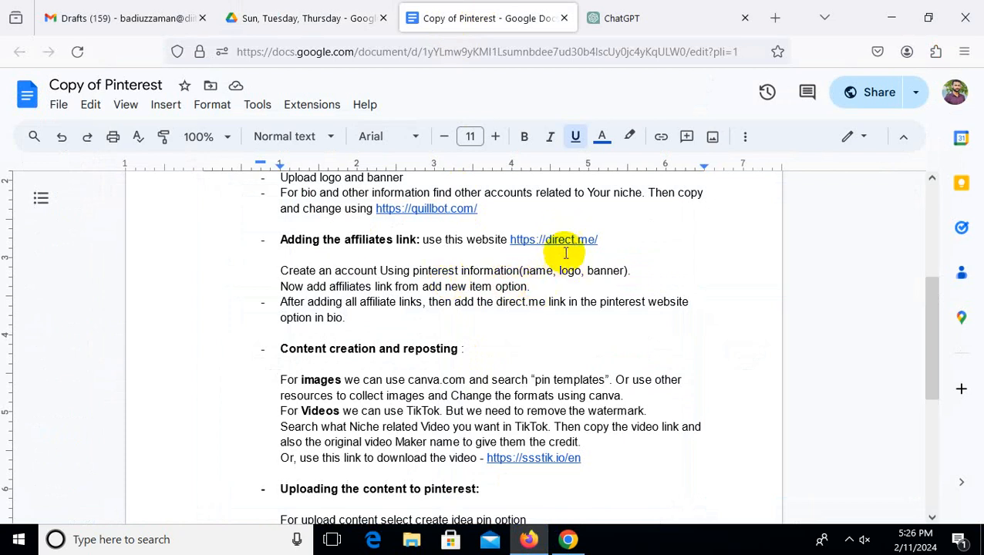
{"action": "left_click", "coordinate": [584, 272]}
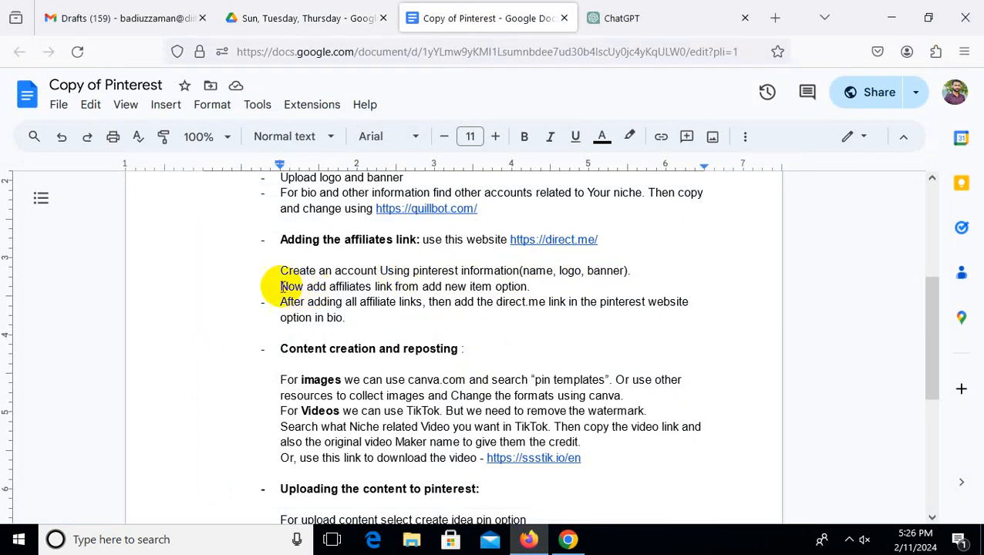
{"action": "left_click_drag", "start_coordinate": [278, 286], "coordinate": [370, 285]}
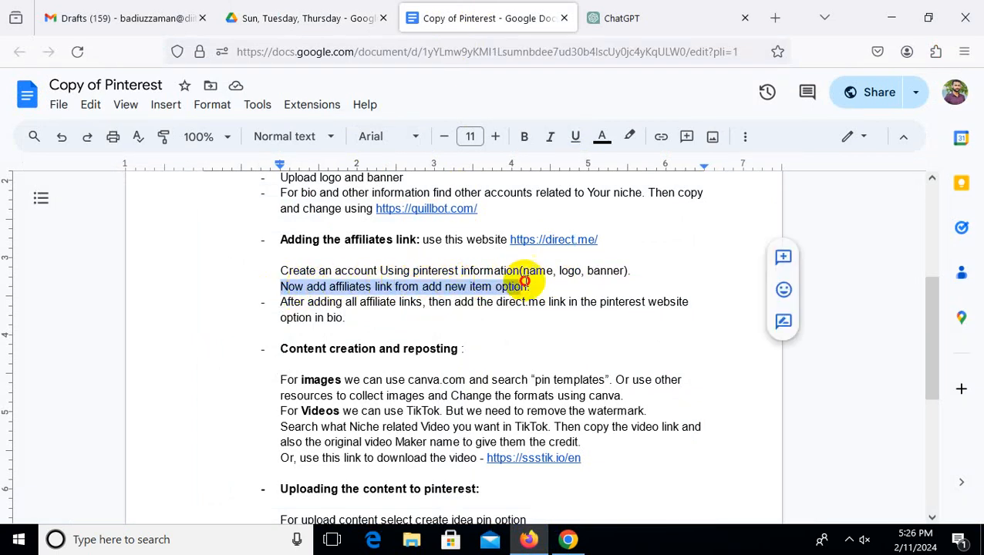
{"action": "left_click", "coordinate": [569, 539]}
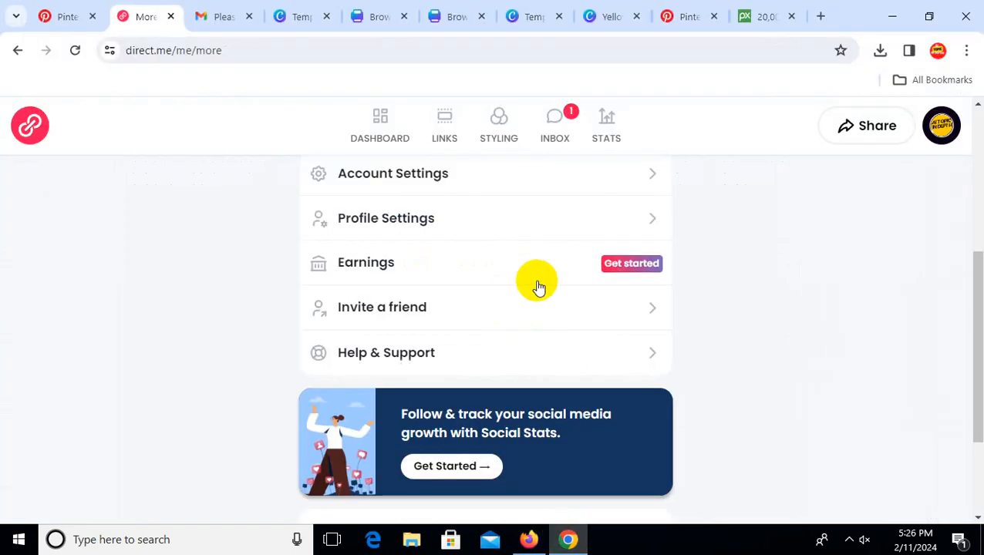
{"action": "scroll", "coordinate": [775, 281], "scroll_direction": "up", "scroll_amount": 5}
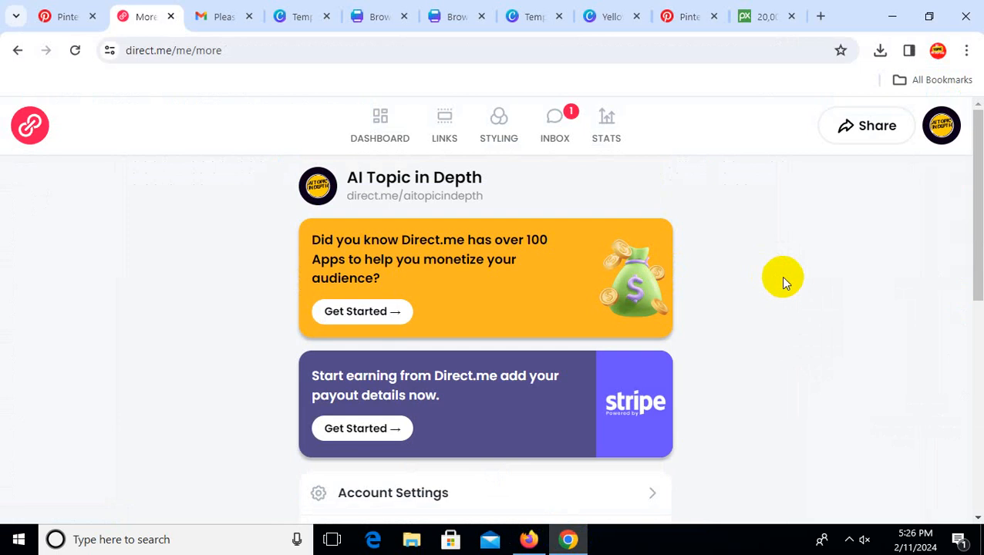
{"action": "scroll", "coordinate": [689, 273], "scroll_direction": "down", "scroll_amount": 3}
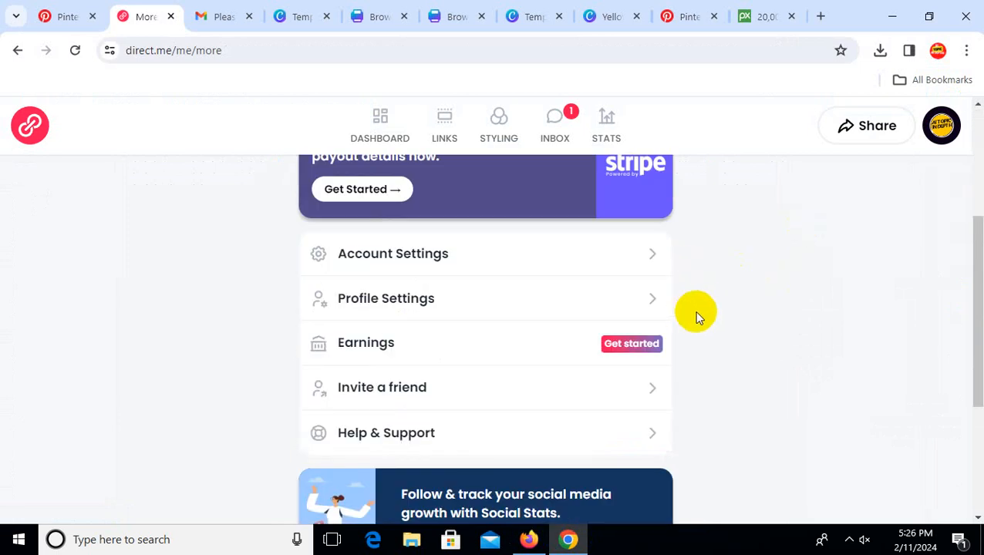
{"action": "scroll", "coordinate": [740, 320], "scroll_direction": "down", "scroll_amount": 3}
{"action": "scroll", "coordinate": [794, 328], "scroll_direction": "up", "scroll_amount": 6}
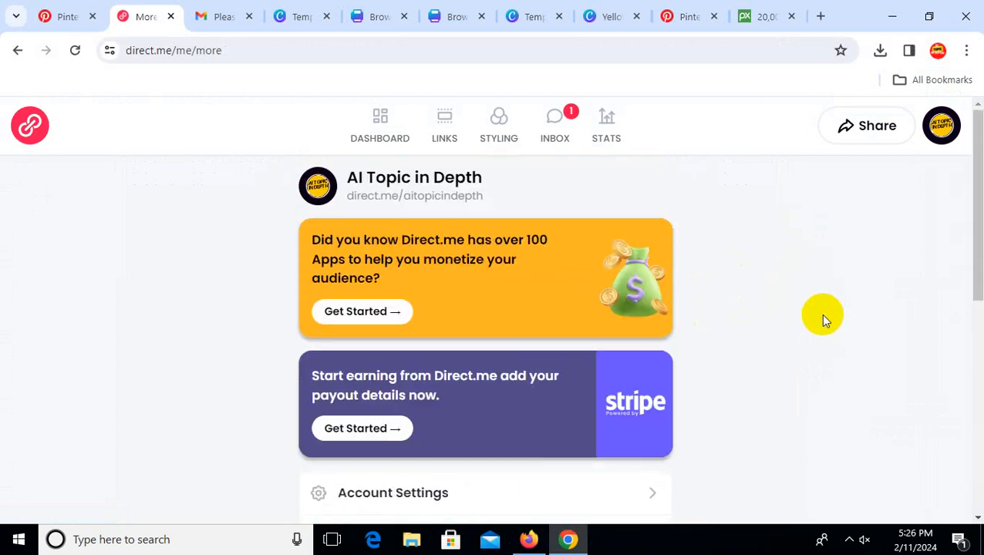
{"action": "scroll", "coordinate": [820, 313], "scroll_direction": "down", "scroll_amount": 2}
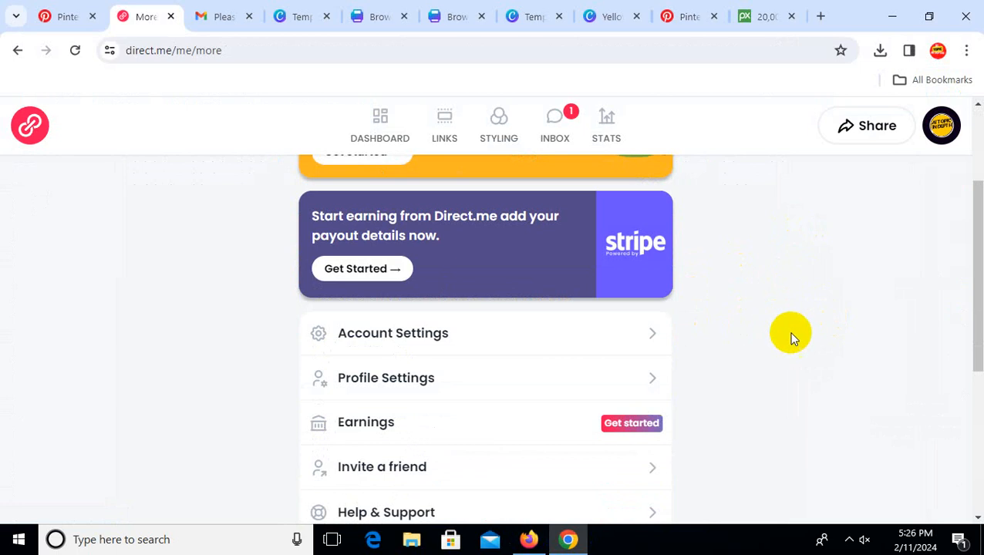
{"action": "scroll", "coordinate": [786, 323], "scroll_direction": "down", "scroll_amount": 2}
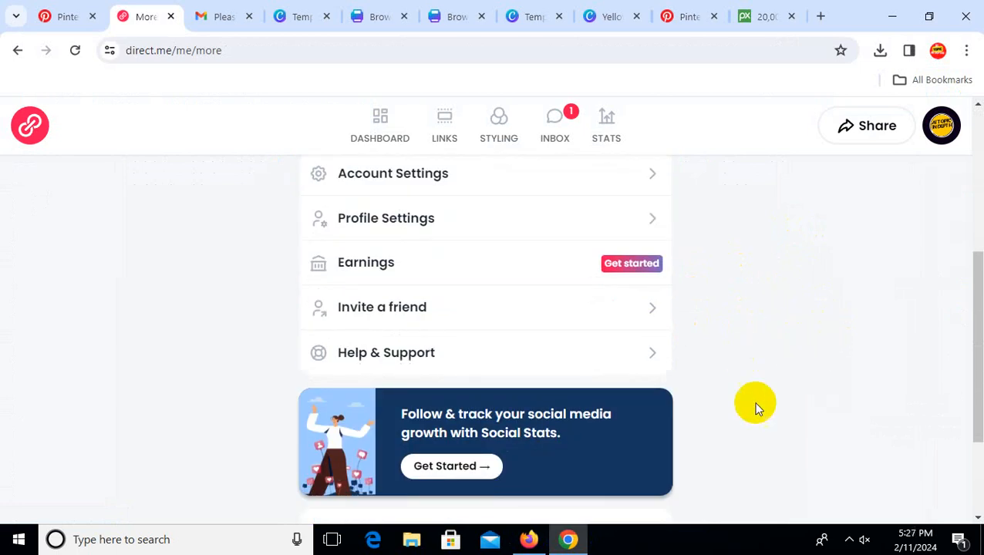
{"action": "left_click", "coordinate": [846, 542]}
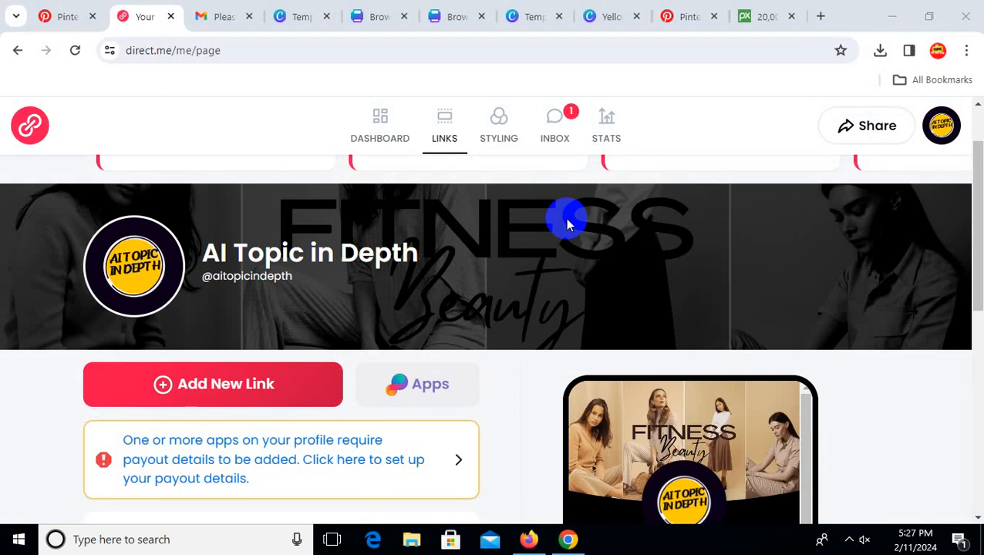
Open the form for adding a new link on the Links page and make its Link Address field ready for entry.
{"action": "left_click", "coordinate": [275, 382]}
{"action": "scroll", "coordinate": [509, 317], "scroll_direction": "down", "scroll_amount": 1}
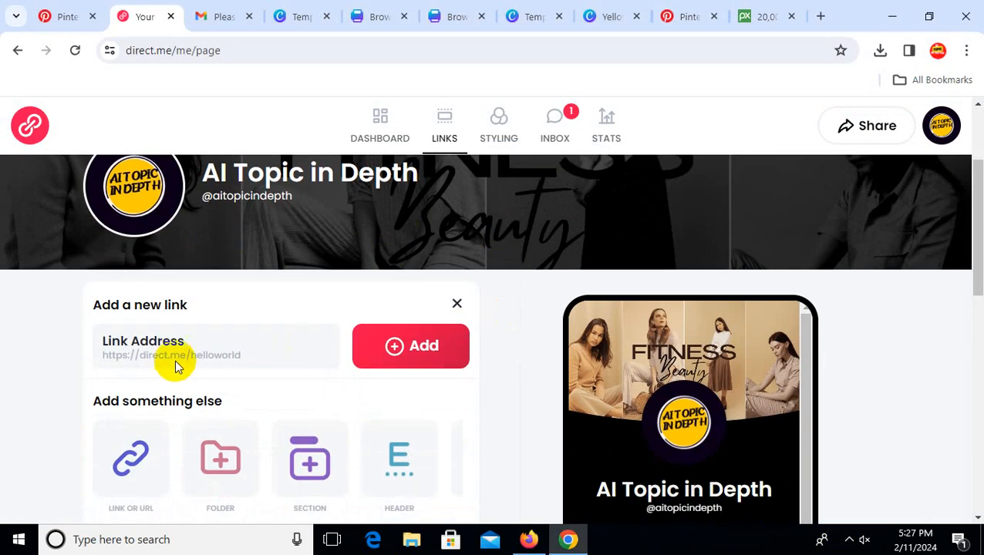
{"action": "left_click", "coordinate": [228, 351]}
{"action": "scroll", "coordinate": [268, 366], "scroll_direction": "down", "scroll_amount": 3}
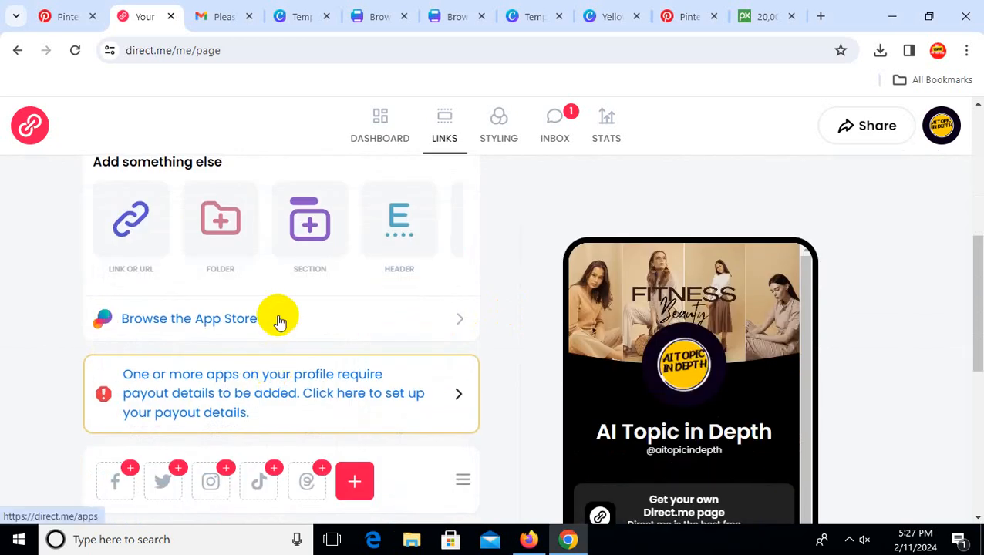
{"action": "scroll", "coordinate": [277, 308], "scroll_direction": "up", "scroll_amount": 2}
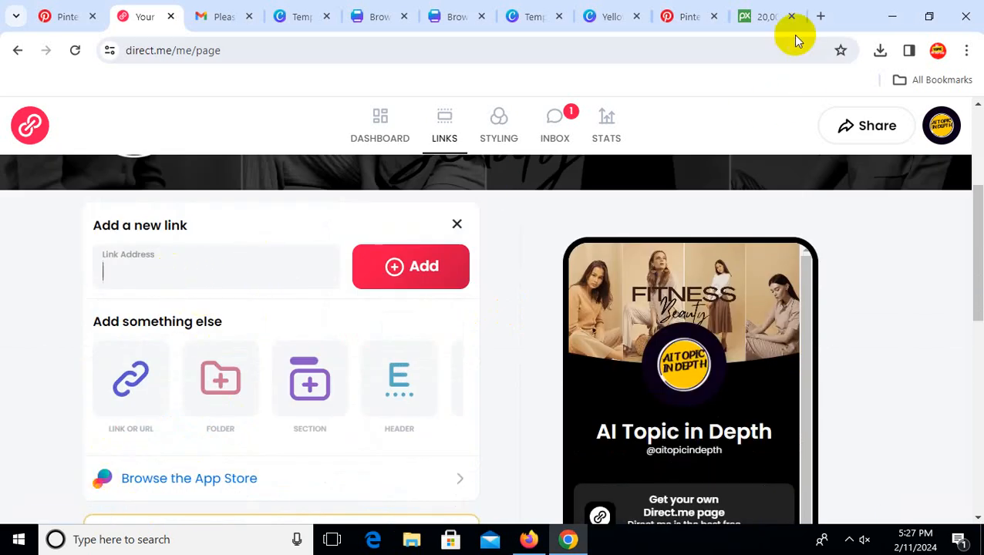
Search for amazon in a new browser tab and open the amazon.com store.
{"action": "left_click", "coordinate": [767, 17]}
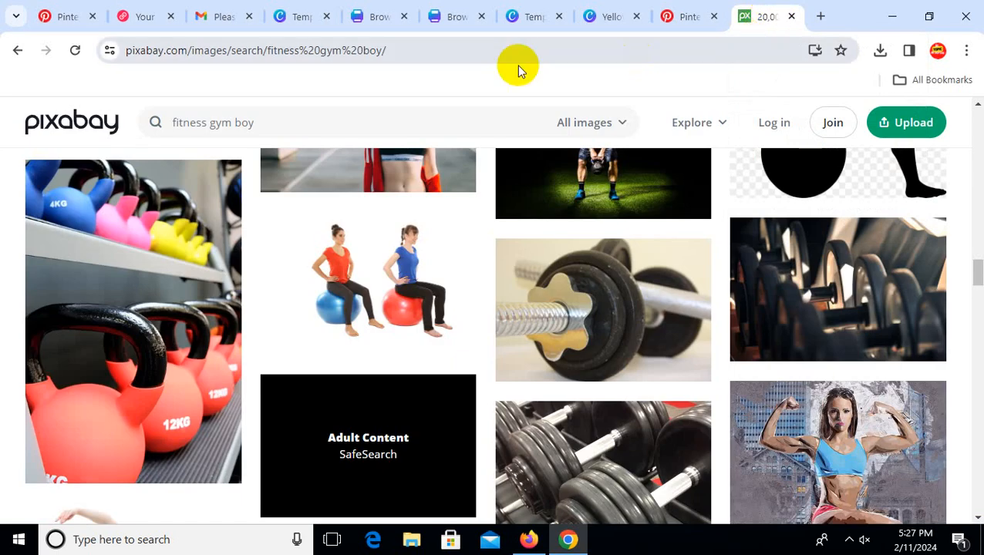
{"action": "left_click", "coordinate": [820, 17]}
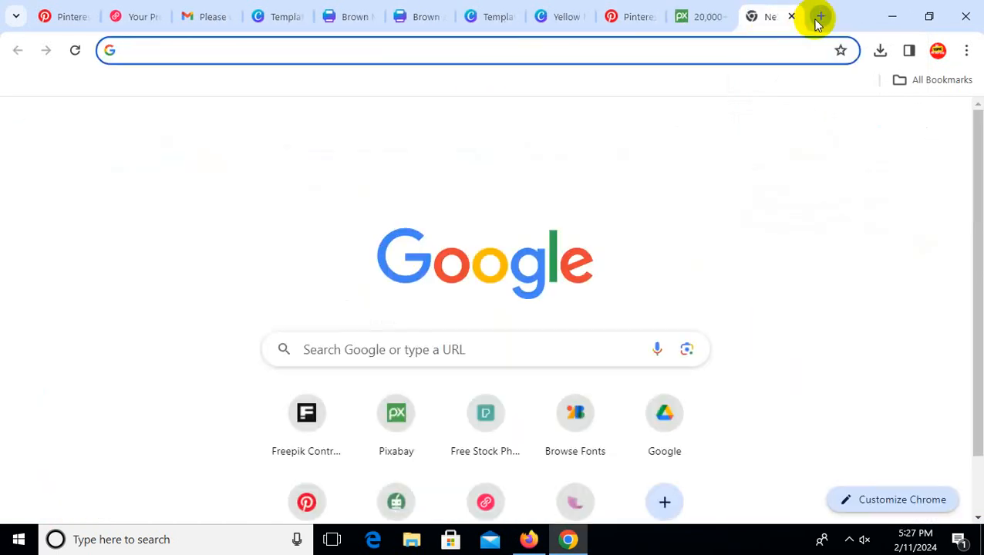
{"action": "type", "text": "amazon"}
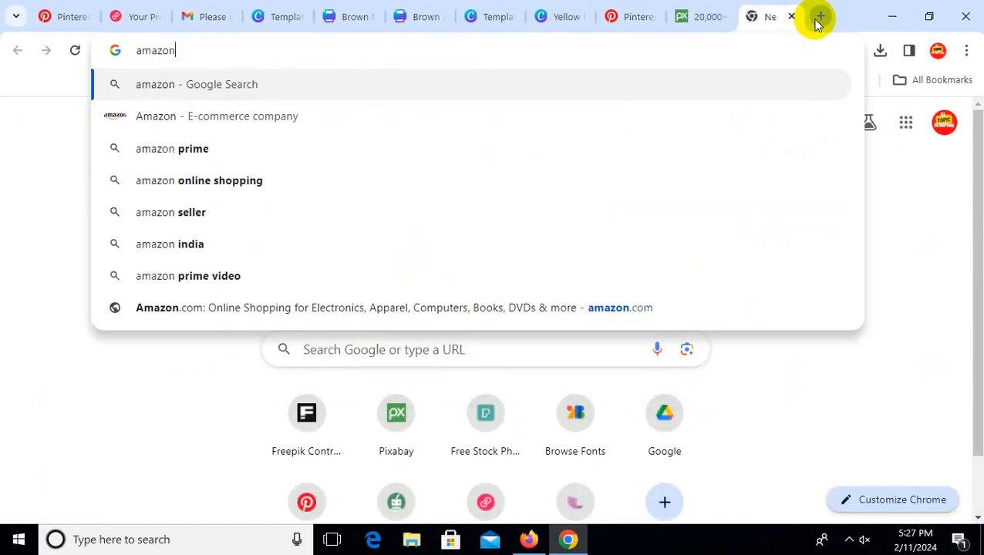
{"action": "key", "text": "Return"}
{"action": "left_click", "coordinate": [340, 294]}
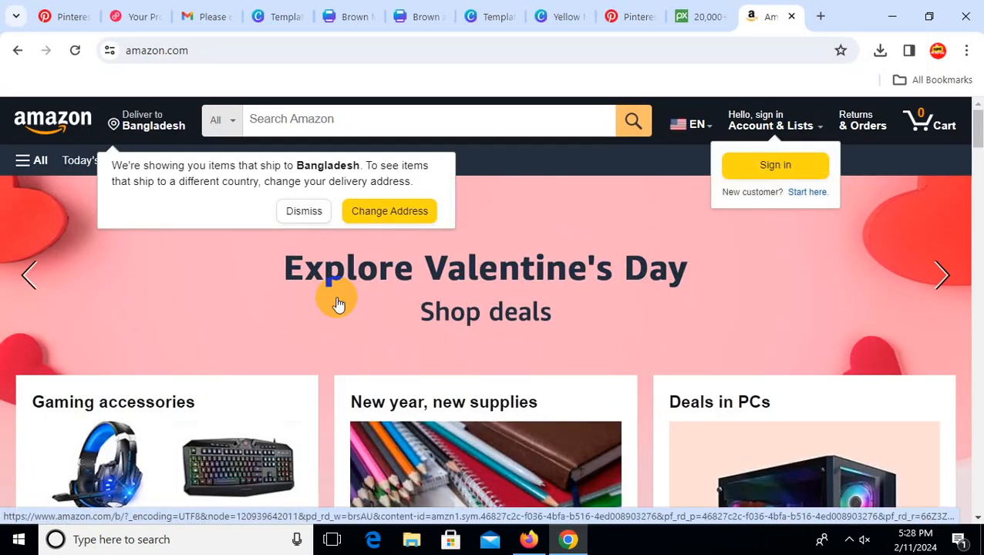
Dismiss the delivery address notice, browse to the toys results and open the Little Live Pets Mama Surprise Minis product.
{"action": "left_click", "coordinate": [301, 212]}
{"action": "scroll", "coordinate": [594, 293], "scroll_direction": "down", "scroll_amount": 8}
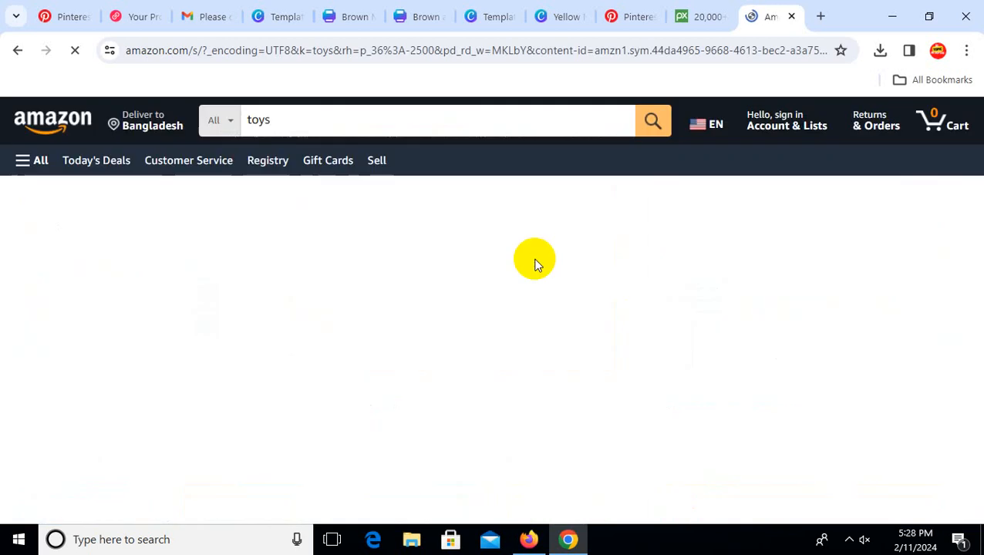
{"action": "scroll", "coordinate": [309, 312], "scroll_direction": "down", "scroll_amount": 2}
{"action": "left_click", "coordinate": [601, 345]}
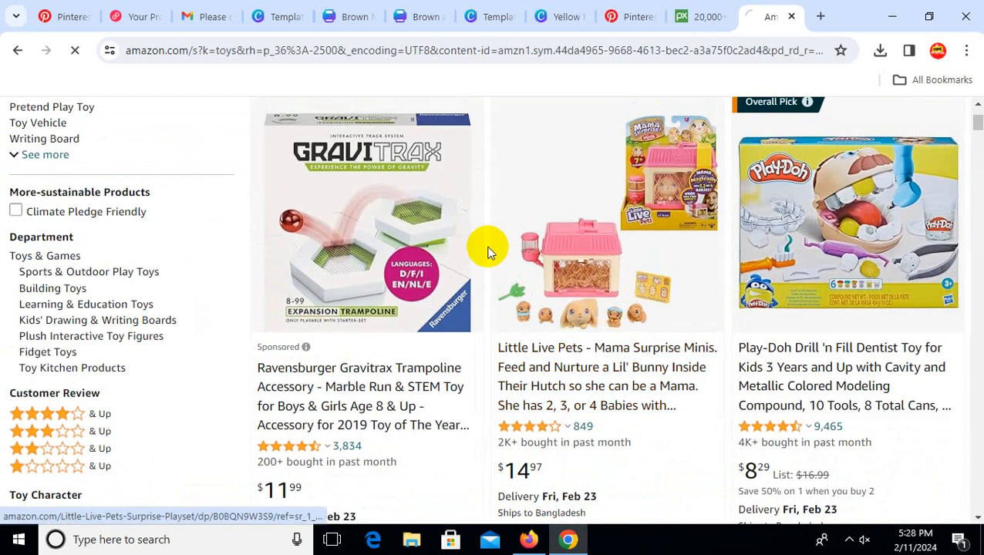
Copy the Little Live Pets product's page address and add it as a new link on the direct.me page.
{"action": "left_click", "coordinate": [426, 60]}
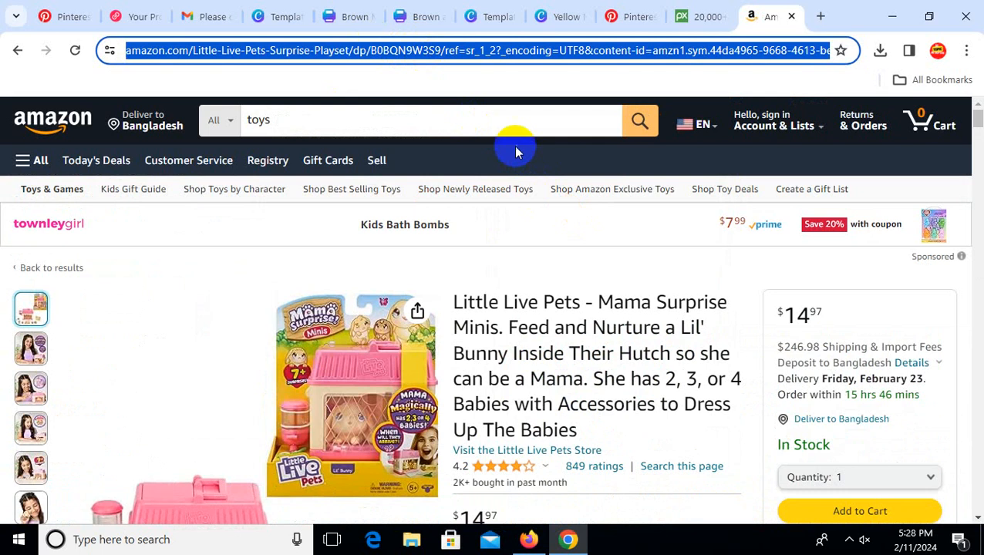
{"action": "left_click", "coordinate": [137, 17]}
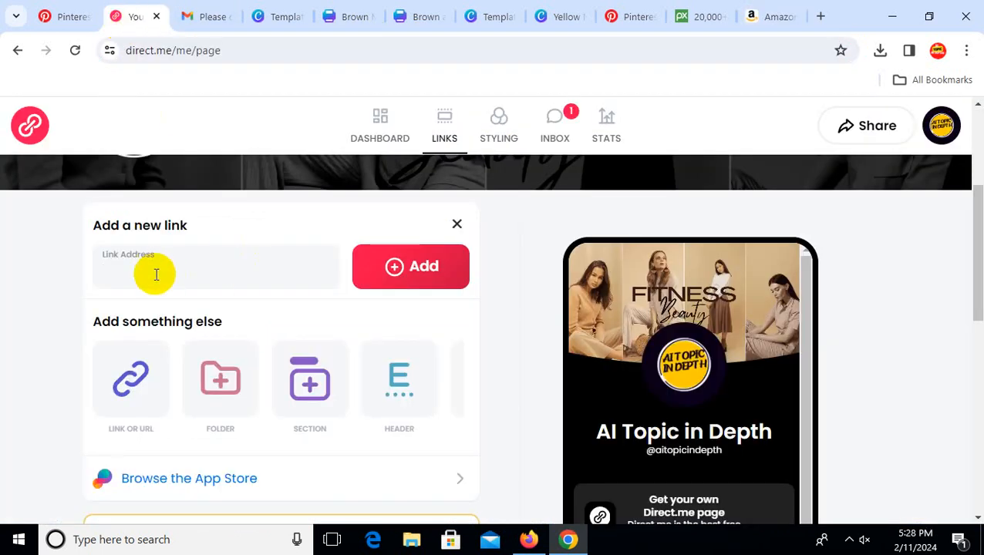
{"action": "left_click", "coordinate": [417, 270]}
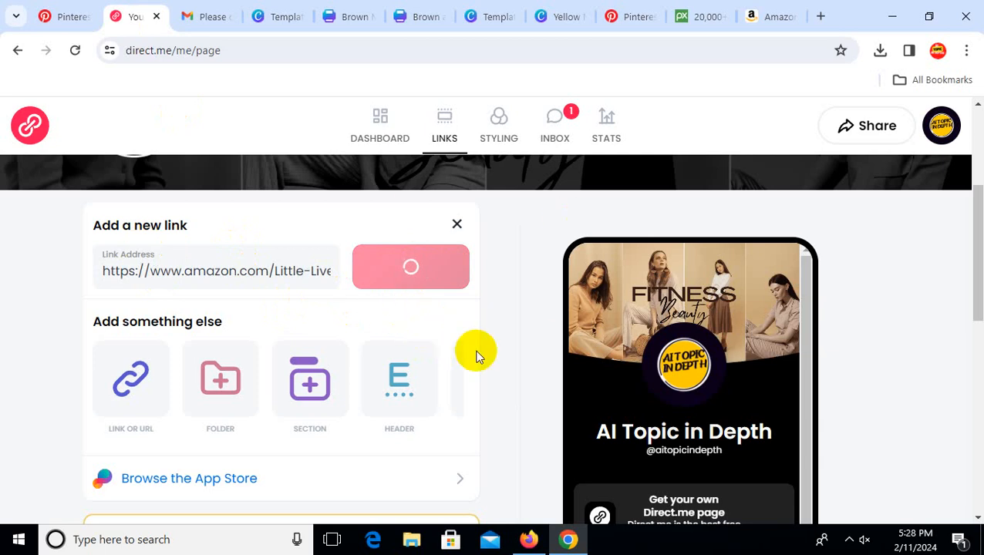
{"action": "scroll", "coordinate": [478, 355], "scroll_direction": "down", "scroll_amount": 2}
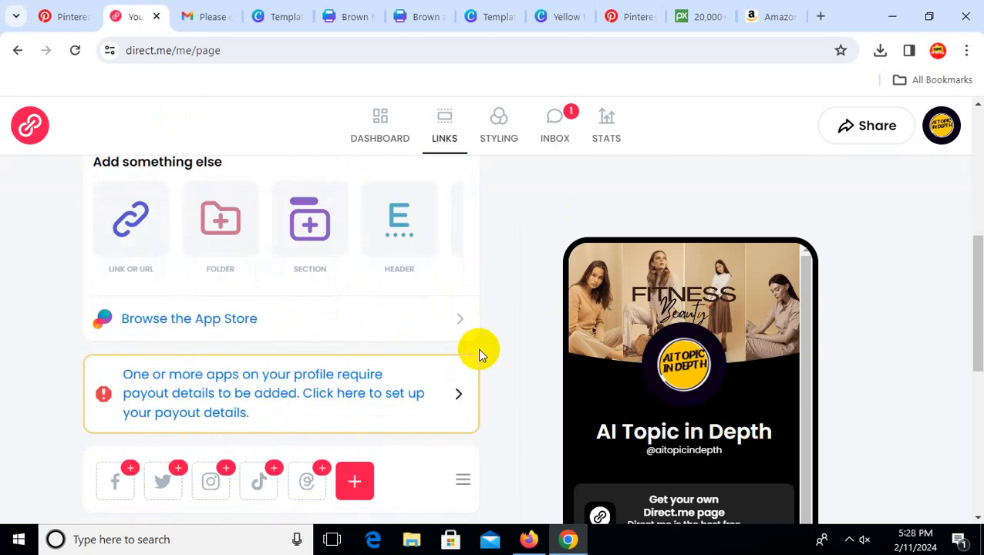
{"action": "scroll", "coordinate": [477, 349], "scroll_direction": "up", "scroll_amount": 3}
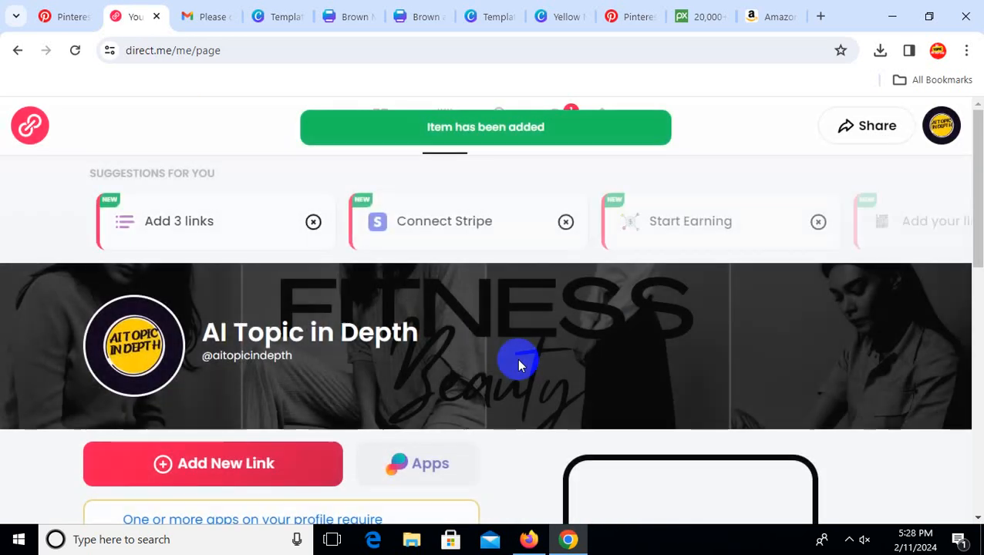
Check the added amazon.com link in the link list and the page preview.
{"action": "scroll", "coordinate": [503, 327], "scroll_direction": "down", "scroll_amount": 3}
{"action": "scroll", "coordinate": [498, 318], "scroll_direction": "down", "scroll_amount": 2}
{"action": "scroll", "coordinate": [497, 315], "scroll_direction": "up", "scroll_amount": 2}
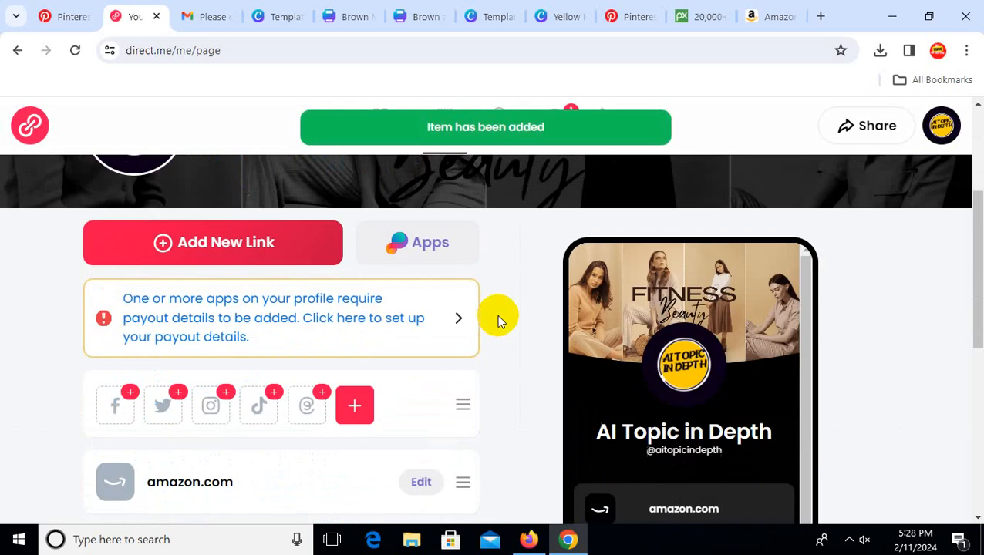
{"action": "scroll", "coordinate": [497, 314], "scroll_direction": "down", "scroll_amount": 2}
{"action": "scroll", "coordinate": [363, 343], "scroll_direction": "up", "scroll_amount": 2}
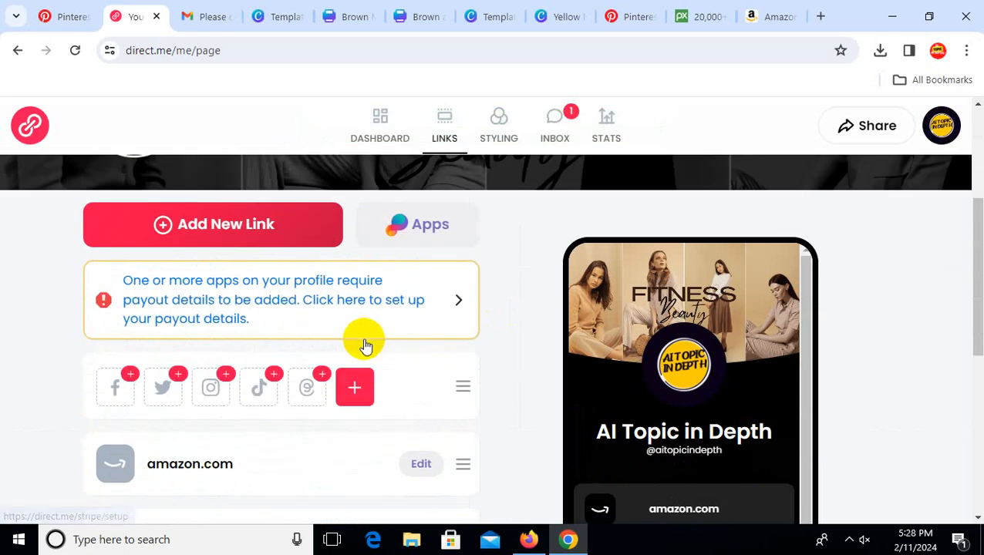
{"action": "scroll", "coordinate": [368, 330], "scroll_direction": "up", "scroll_amount": 2}
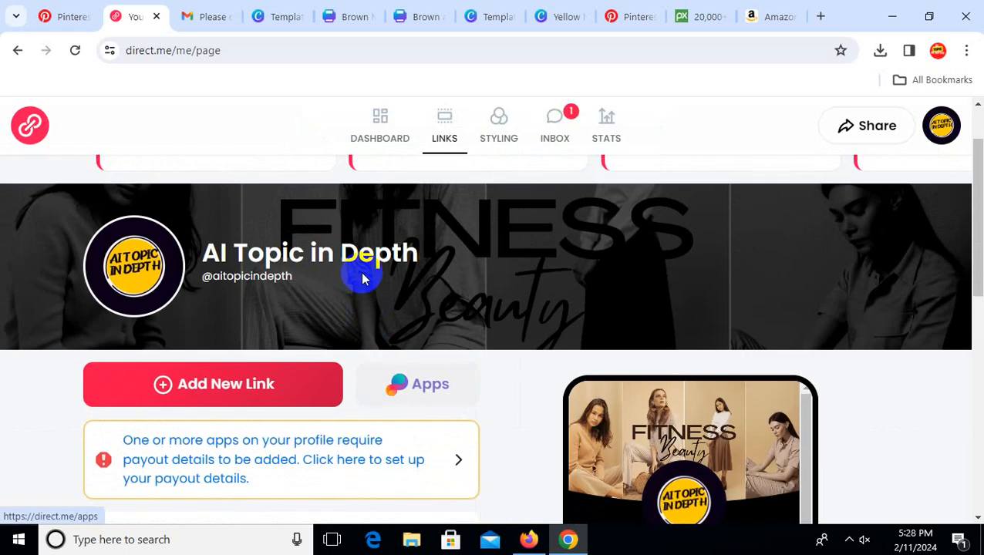
Open the add-link form again and place the cursor in the empty Link Address field.
{"action": "left_click", "coordinate": [281, 391]}
{"action": "scroll", "coordinate": [261, 441], "scroll_direction": "down", "scroll_amount": 2}
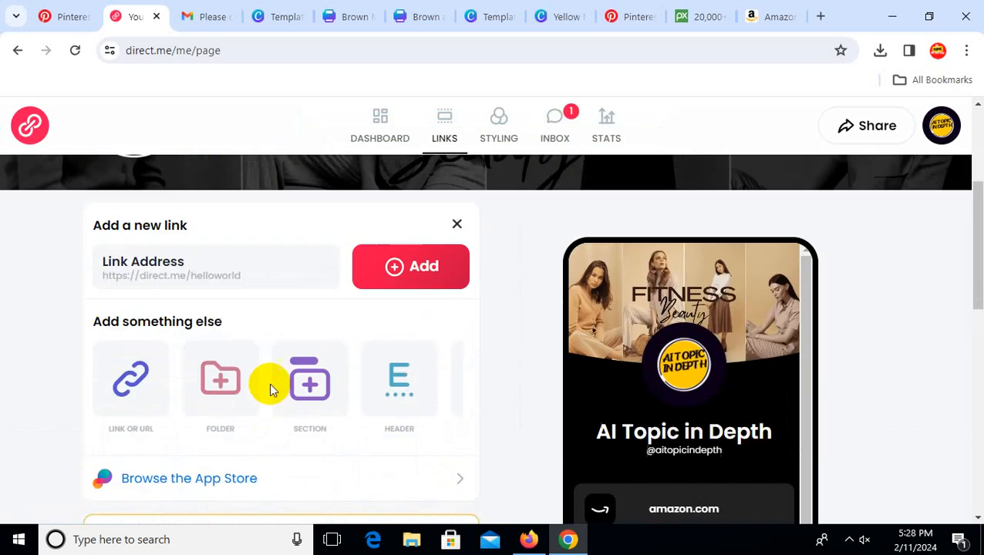
{"action": "left_click", "coordinate": [217, 268]}
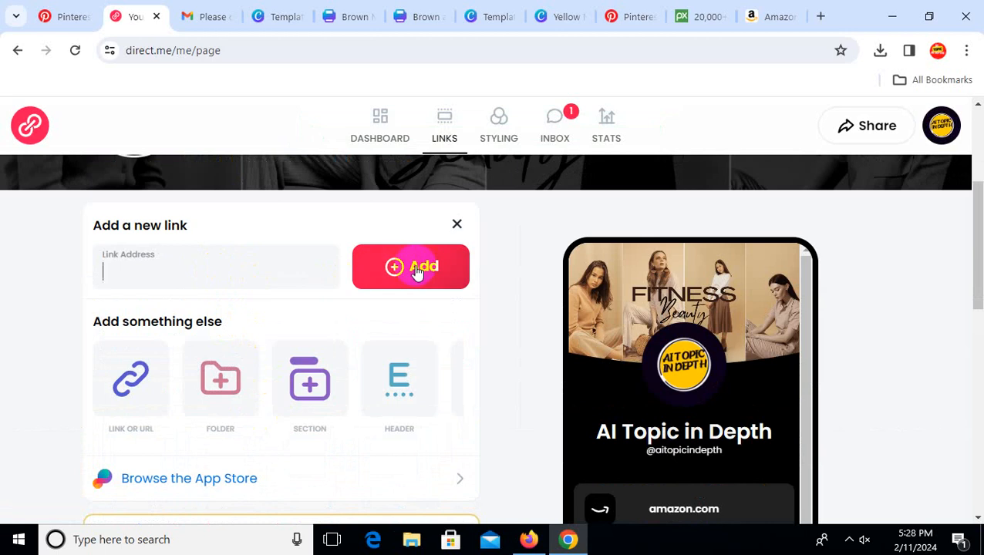
Return to the Amazon toys results, open the Play-Doh Drill 'n Fill Dentist Toy and select its page address.
{"action": "left_click", "coordinate": [762, 15]}
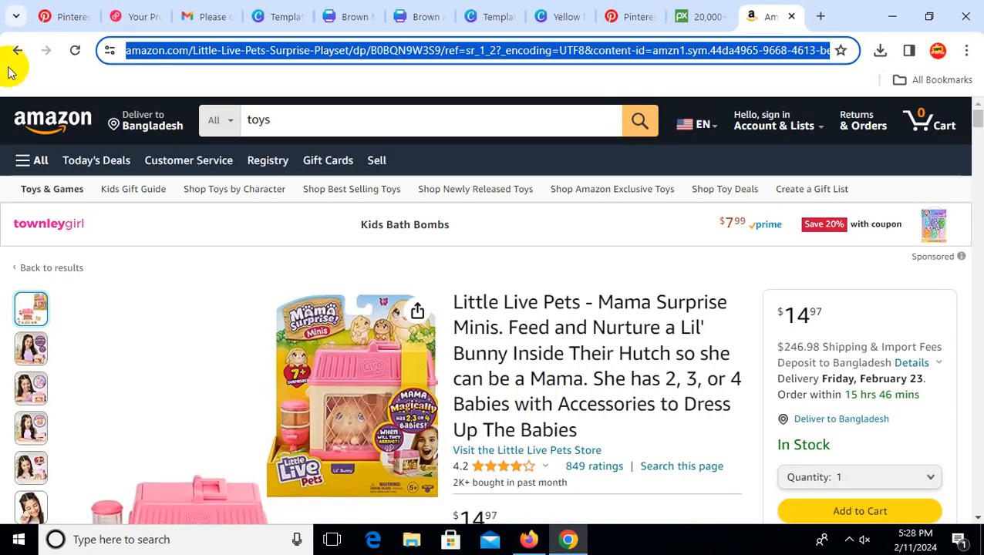
{"action": "key", "text": "Return"}
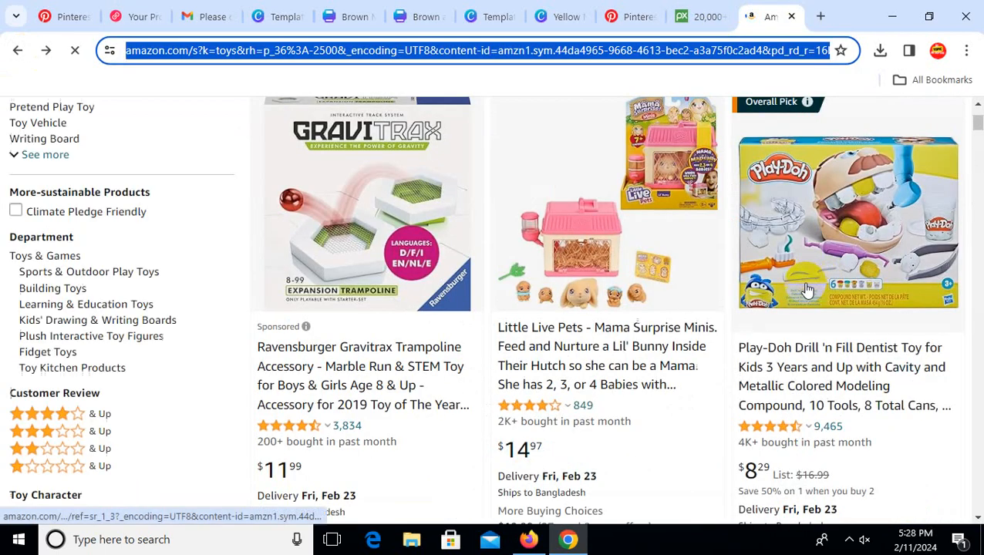
{"action": "left_click", "coordinate": [828, 384]}
{"action": "left_click", "coordinate": [428, 52]}
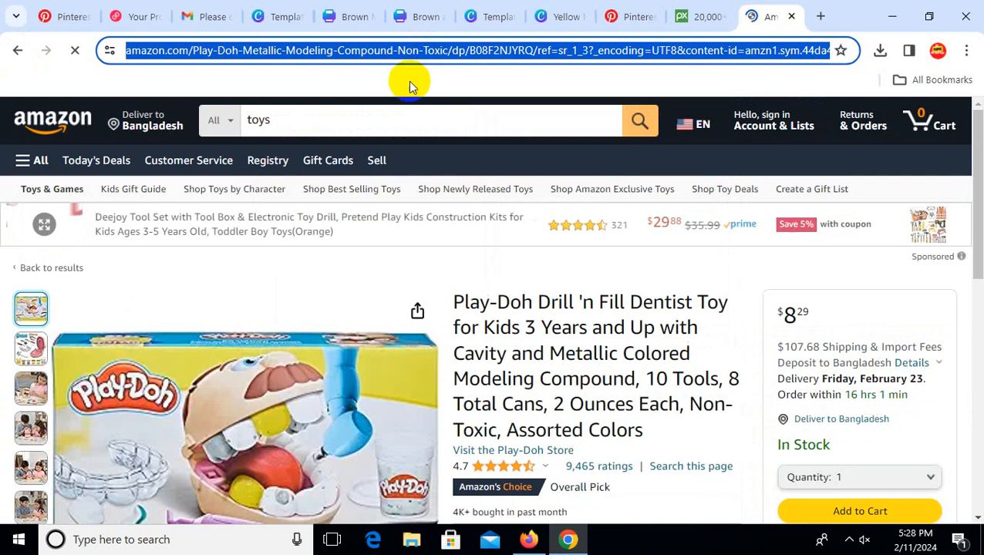
Copy the Play-Doh Drill 'n Fill Dentist product's page address and add it as a new link on the direct.me page.
{"action": "key", "text": "ctrl+c"}
{"action": "left_click", "coordinate": [137, 16]}
{"action": "left_click", "coordinate": [220, 278]}
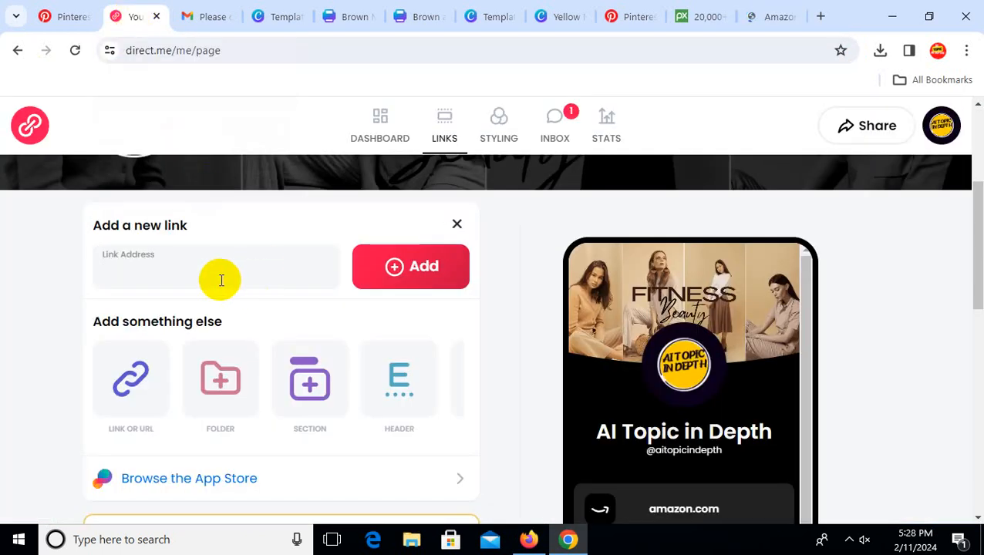
{"action": "key", "text": "ctrl+v"}
{"action": "left_click", "coordinate": [413, 279]}
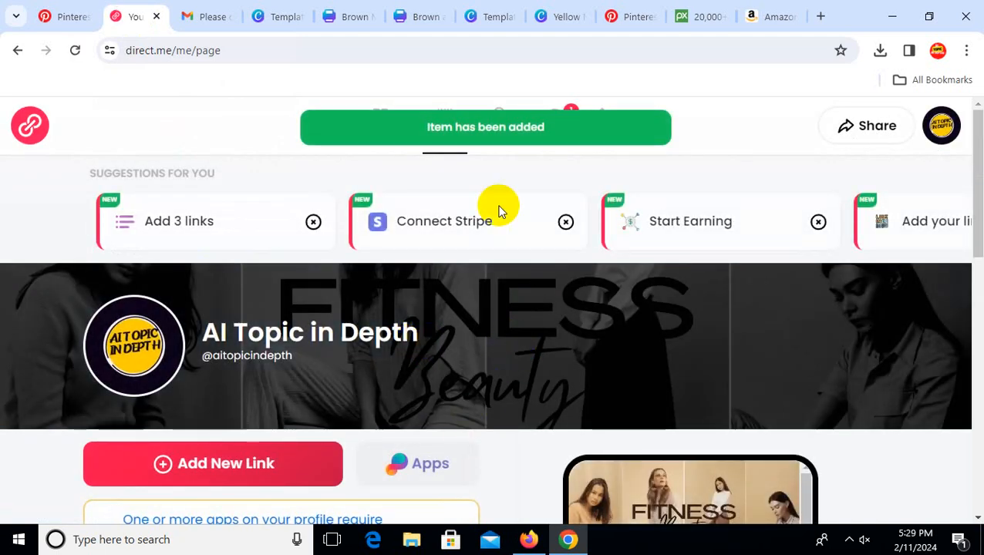
Edit the Play-Doh amazon.com link and replace its Amazon icon with the circled person icon.
{"action": "scroll", "coordinate": [519, 351], "scroll_direction": "down", "scroll_amount": 5}
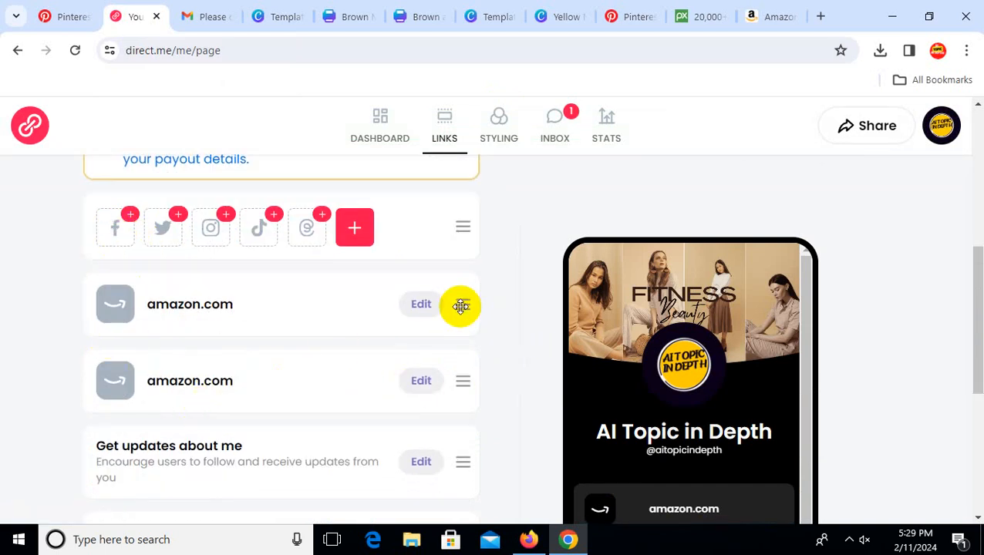
{"action": "left_click", "coordinate": [422, 307]}
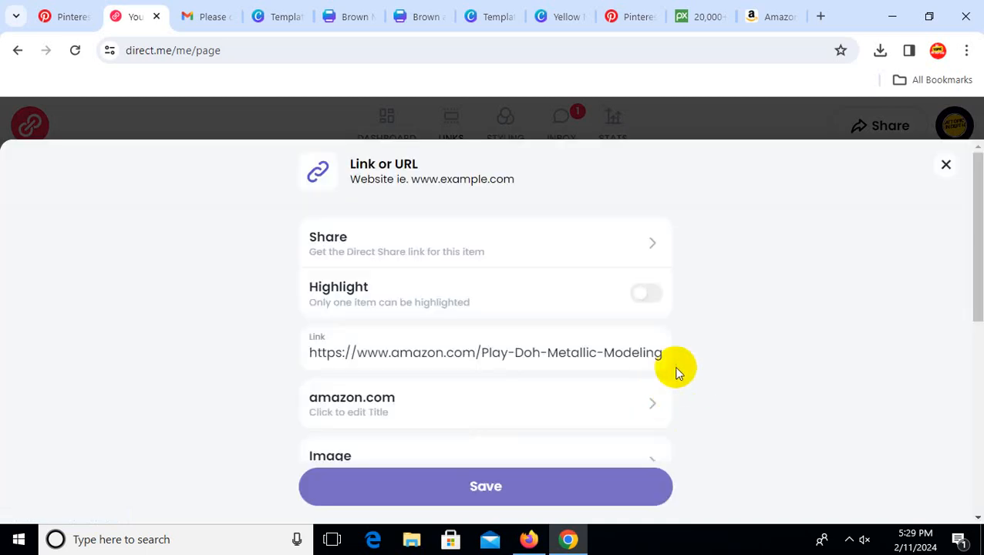
{"action": "scroll", "coordinate": [507, 336], "scroll_direction": "down", "scroll_amount": 4}
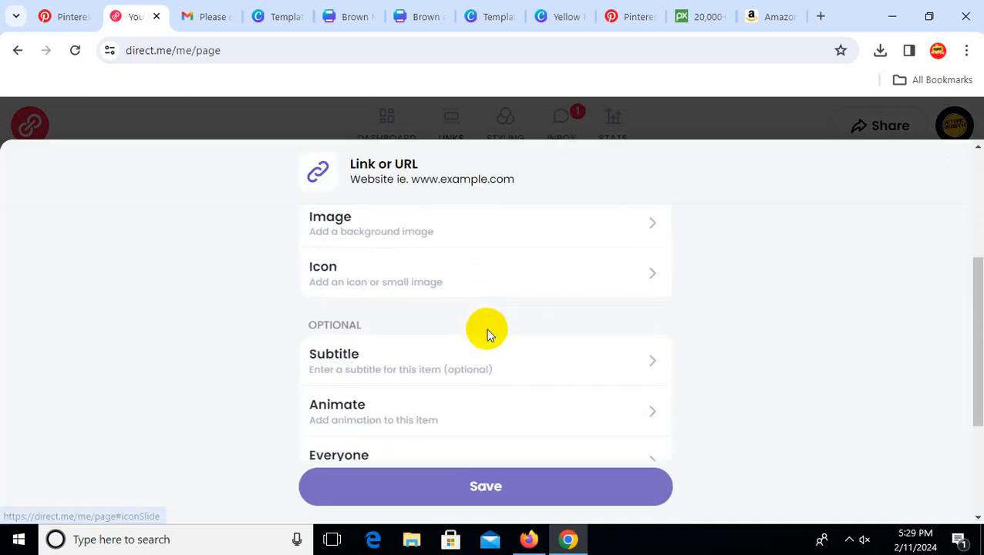
{"action": "scroll", "coordinate": [497, 334], "scroll_direction": "up", "scroll_amount": 2}
{"action": "scroll", "coordinate": [483, 347], "scroll_direction": "down", "scroll_amount": 1}
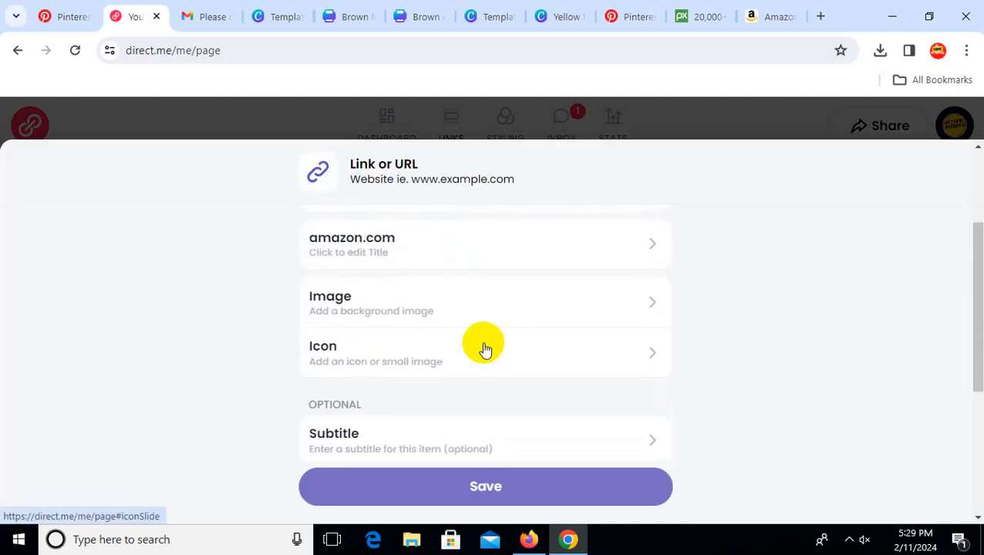
{"action": "left_click", "coordinate": [407, 362]}
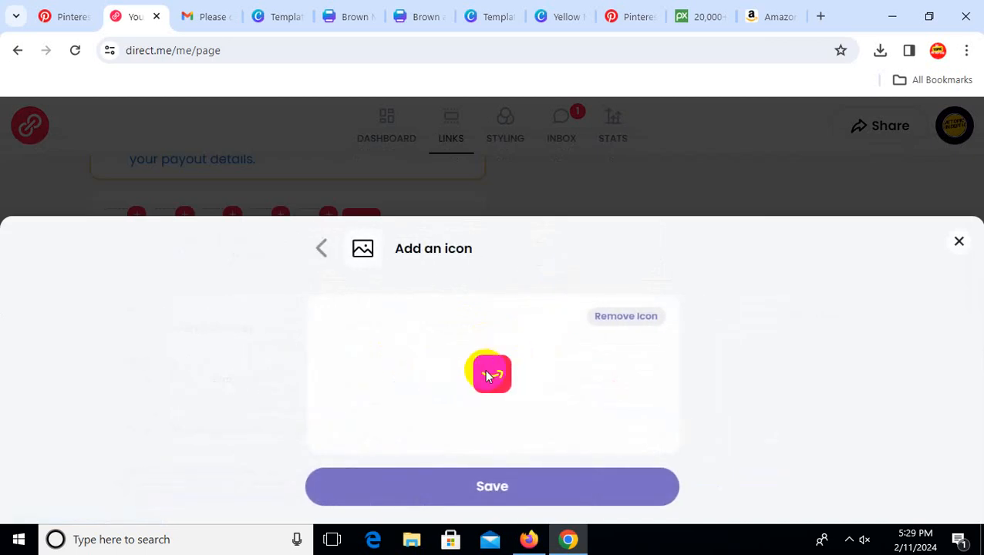
{"action": "left_click", "coordinate": [625, 317]}
{"action": "scroll", "coordinate": [549, 384], "scroll_direction": "down", "scroll_amount": 1}
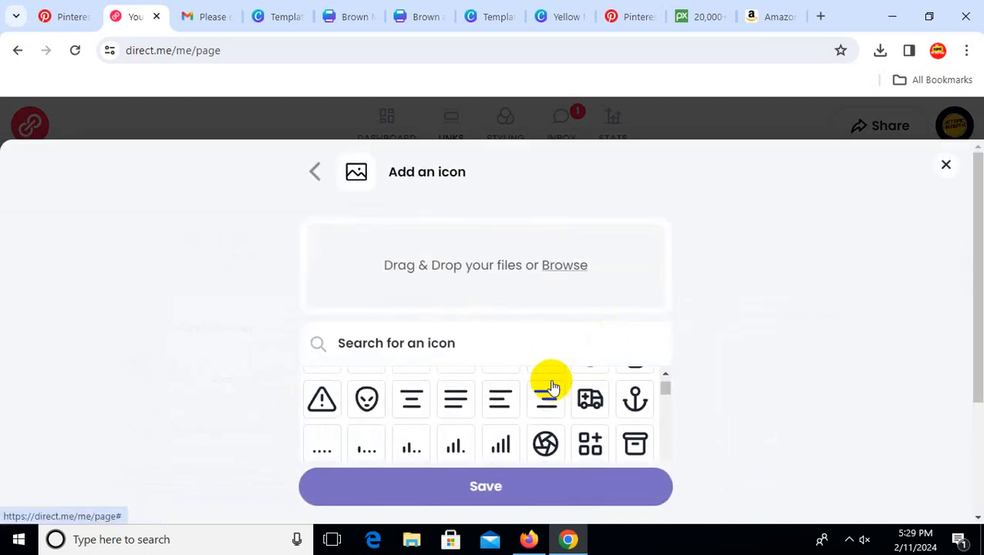
{"action": "scroll", "coordinate": [555, 401], "scroll_direction": "up", "scroll_amount": 1}
{"action": "left_click", "coordinate": [549, 390]}
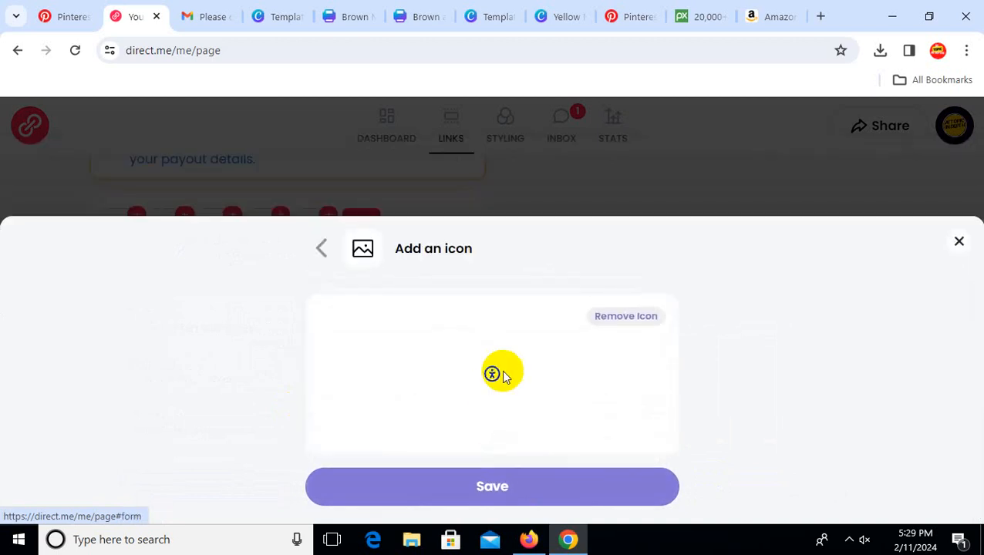
{"action": "left_click", "coordinate": [531, 492]}
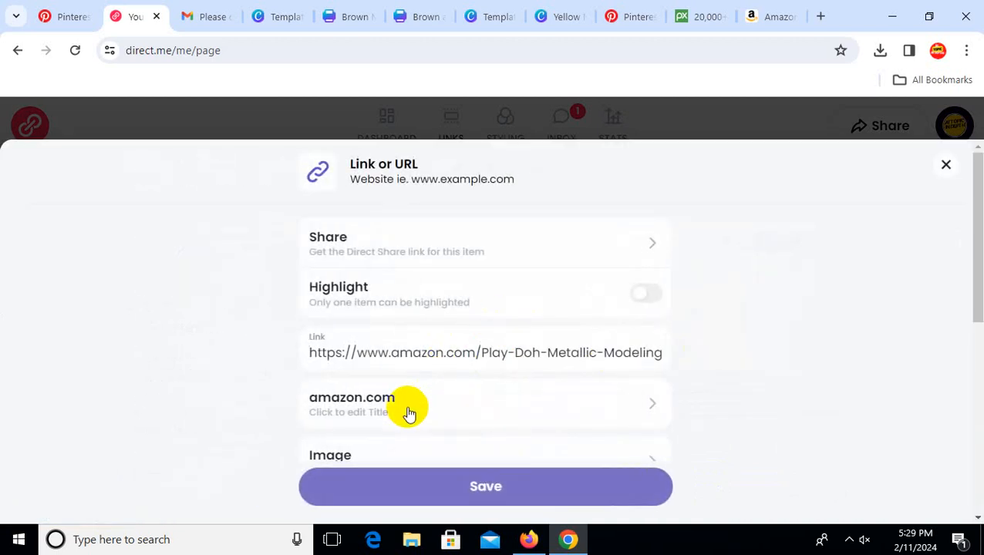
Try to save the edited Play-Doh link, check its remaining options and close the link editor.
{"action": "scroll", "coordinate": [518, 382], "scroll_direction": "down", "scroll_amount": 4}
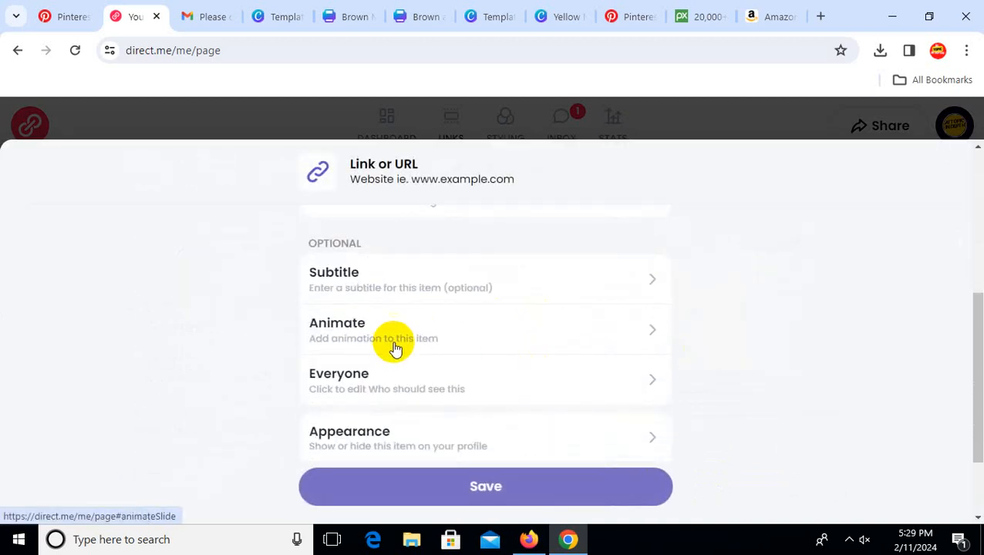
{"action": "scroll", "coordinate": [242, 351], "scroll_direction": "down", "scroll_amount": 2}
{"action": "left_click", "coordinate": [515, 490]}
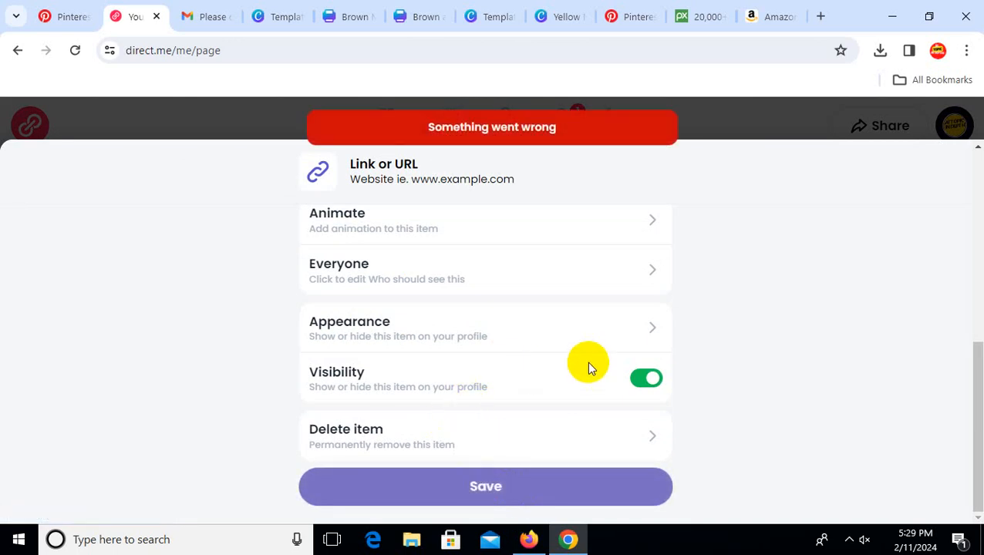
{"action": "scroll", "coordinate": [571, 363], "scroll_direction": "up", "scroll_amount": 5}
{"action": "scroll", "coordinate": [525, 347], "scroll_direction": "down", "scroll_amount": 5}
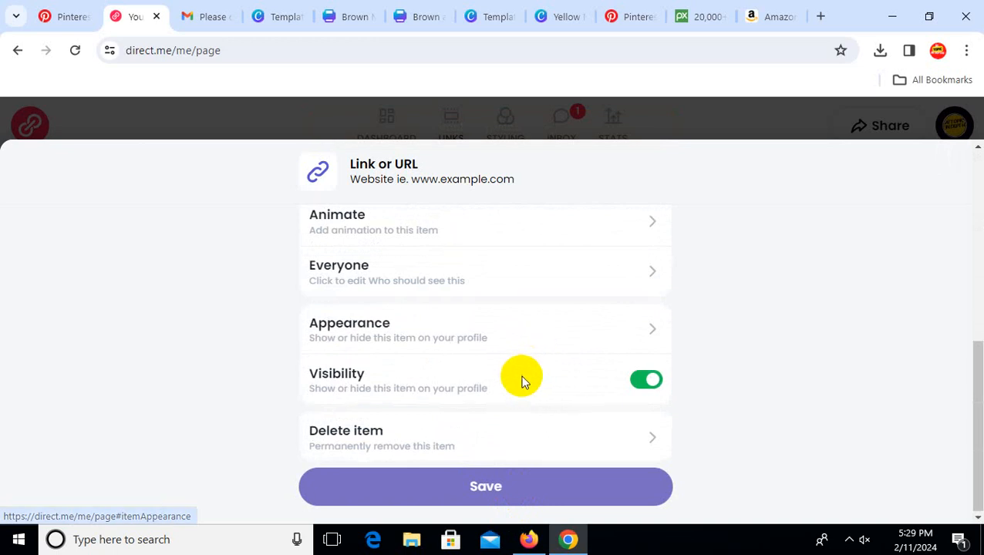
{"action": "scroll", "coordinate": [520, 374], "scroll_direction": "up", "scroll_amount": 5}
{"action": "left_click", "coordinate": [947, 167]}
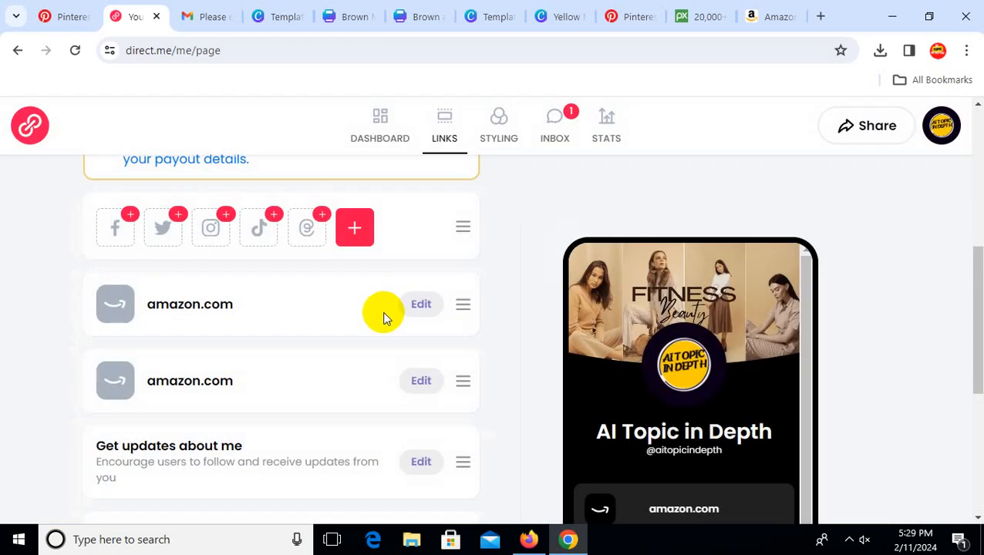
Refresh the direct.me links page and copy the page's share link, direct.me/aitopicindepth.
{"action": "scroll", "coordinate": [350, 372], "scroll_direction": "down", "scroll_amount": 5}
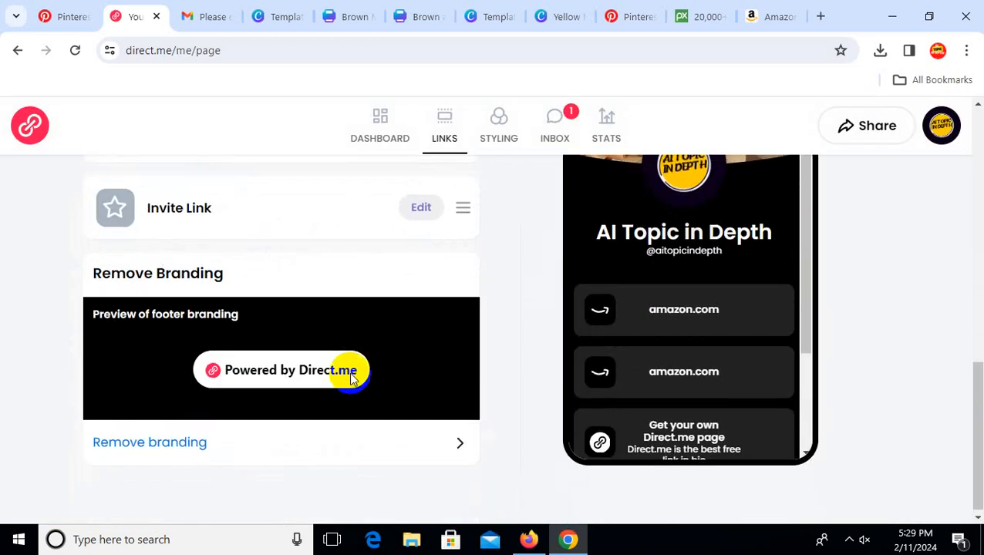
{"action": "scroll", "coordinate": [351, 376], "scroll_direction": "up", "scroll_amount": 1}
{"action": "scroll", "coordinate": [351, 377], "scroll_direction": "up", "scroll_amount": 3}
{"action": "scroll", "coordinate": [350, 368], "scroll_direction": "up", "scroll_amount": 5}
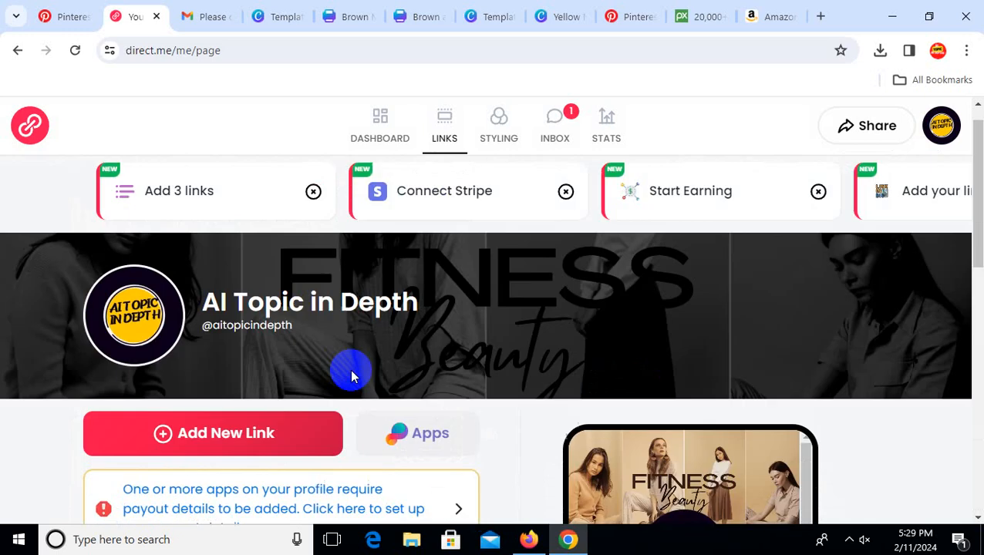
{"action": "left_click", "coordinate": [447, 130]}
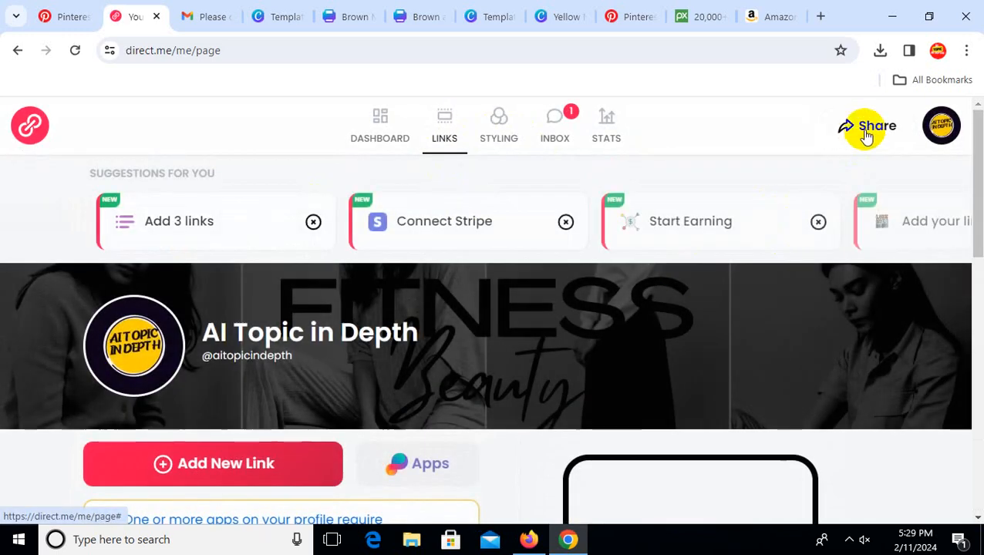
{"action": "left_click", "coordinate": [865, 127]}
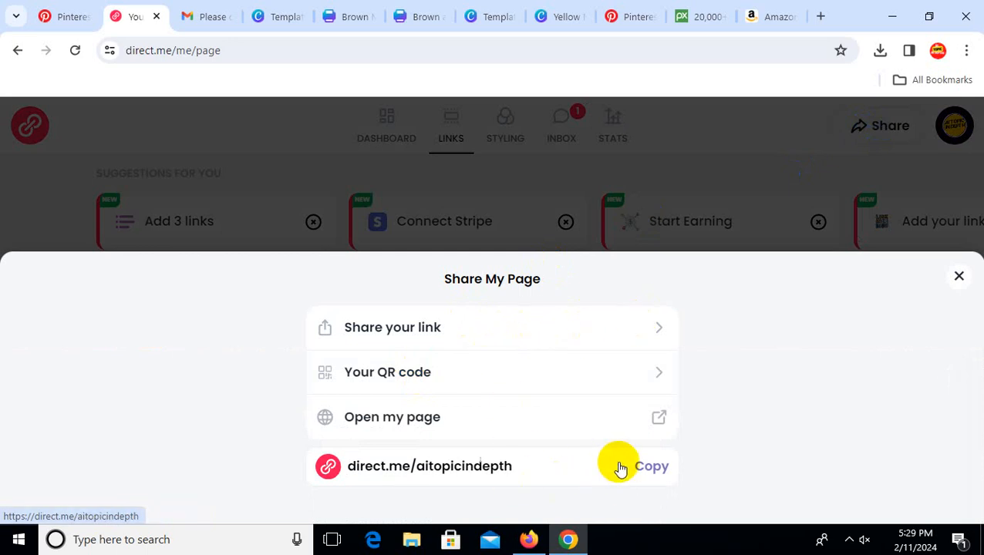
{"action": "left_click", "coordinate": [644, 469]}
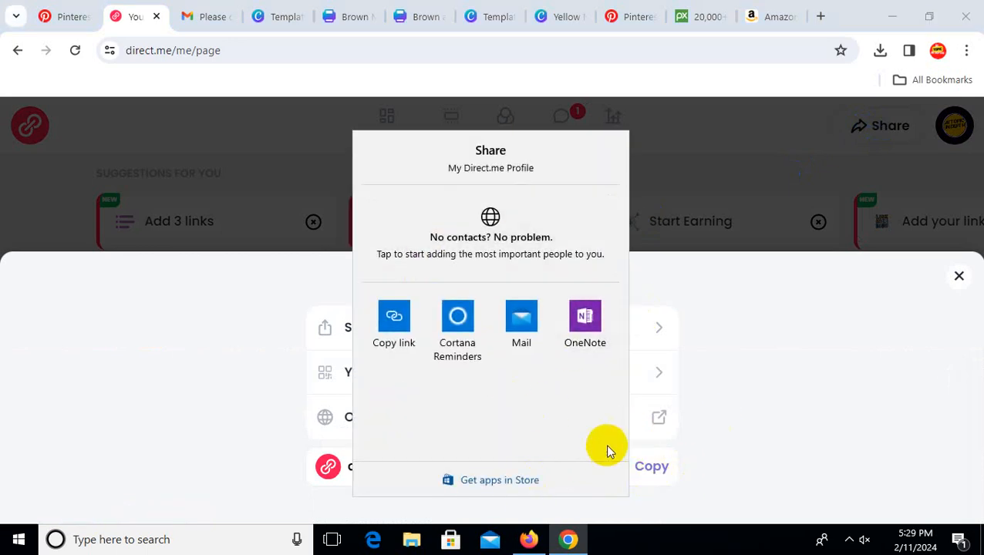
{"action": "left_click", "coordinate": [394, 328]}
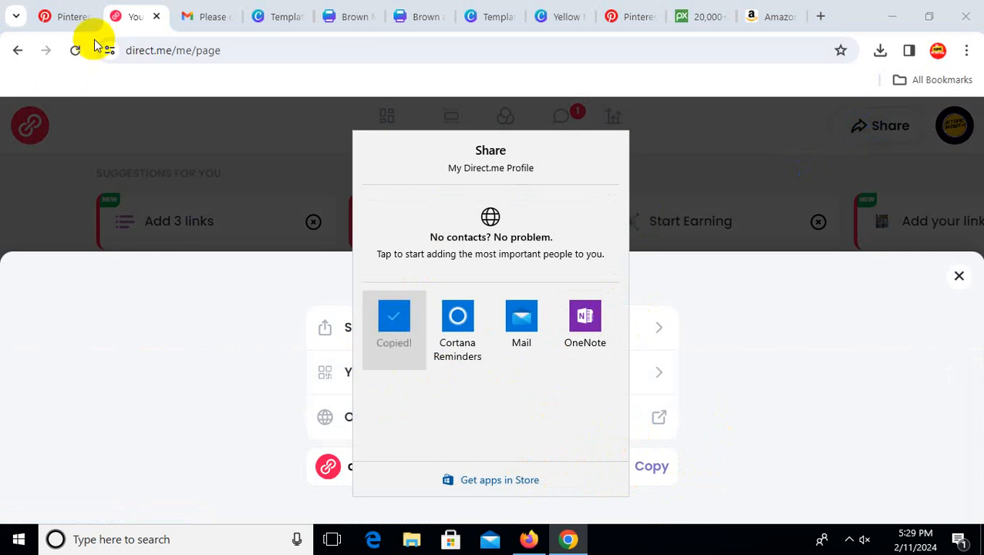
{"action": "left_click", "coordinate": [62, 14]}
{"action": "scroll", "coordinate": [516, 411], "scroll_direction": "down", "scroll_amount": 1}
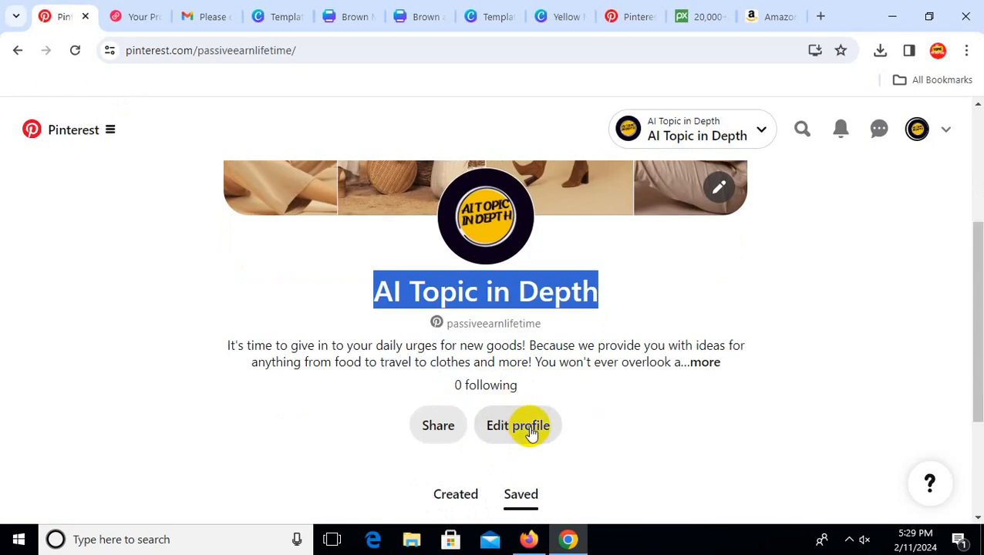
{"action": "left_click", "coordinate": [527, 430]}
{"action": "scroll", "coordinate": [495, 330], "scroll_direction": "down", "scroll_amount": 7}
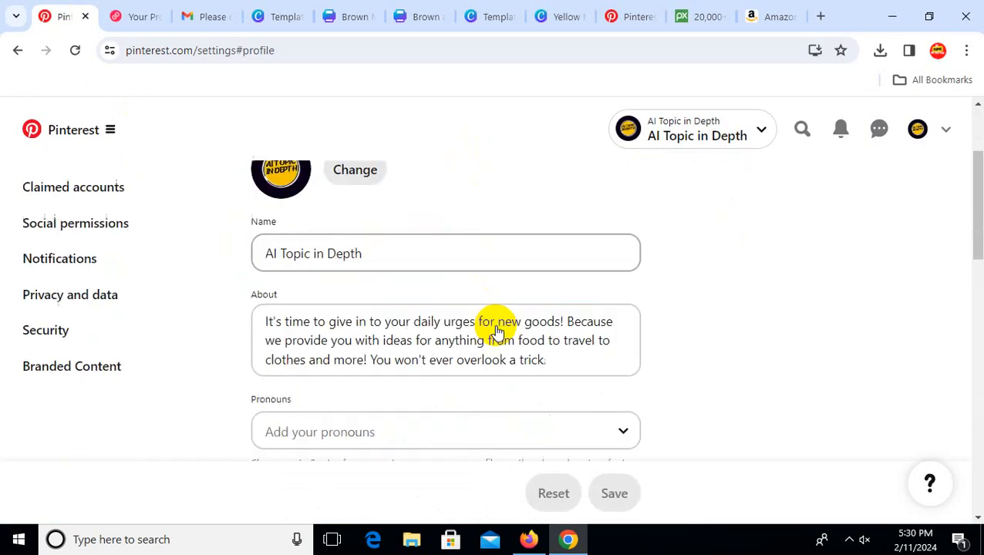
{"action": "left_click", "coordinate": [409, 223]}
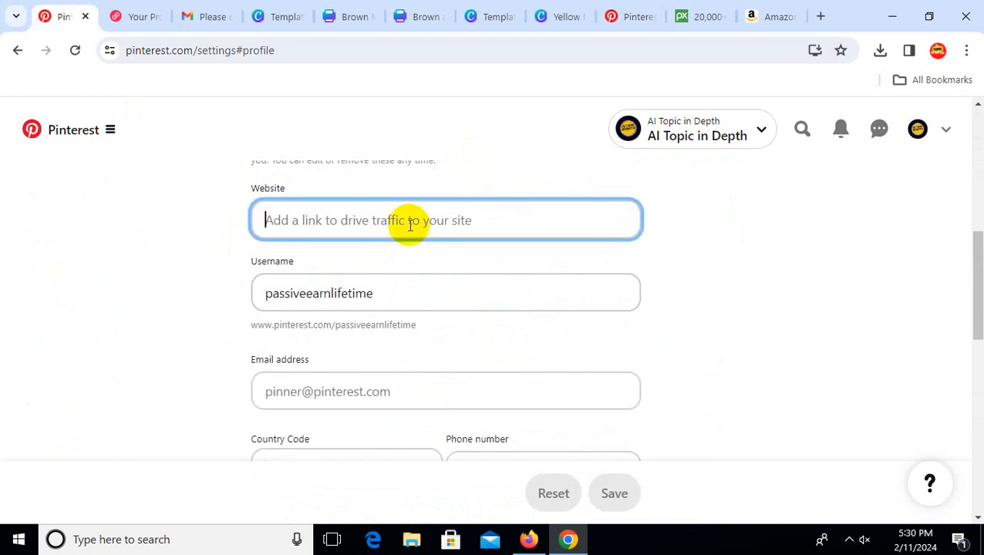
{"action": "key", "text": "ctrl+v"}
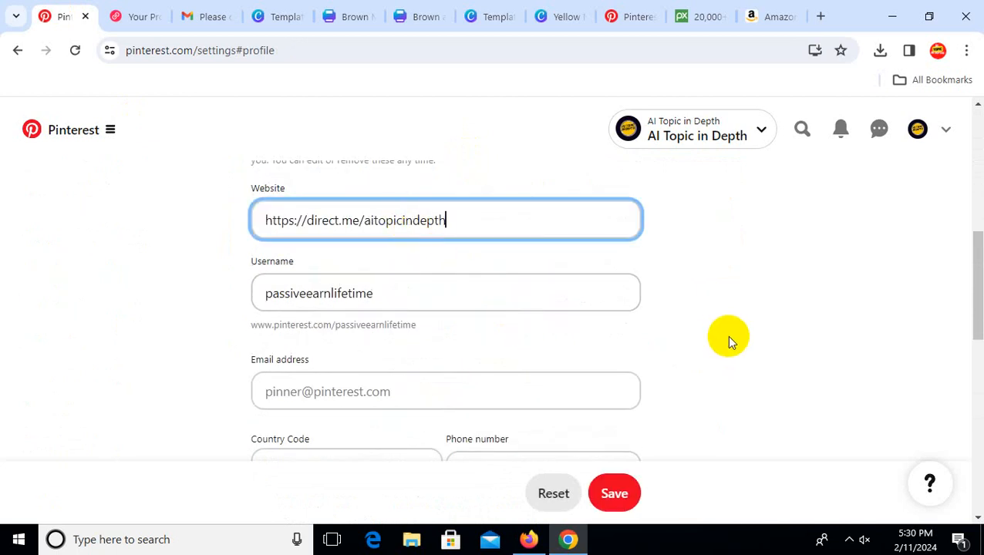
{"action": "left_click", "coordinate": [615, 496]}
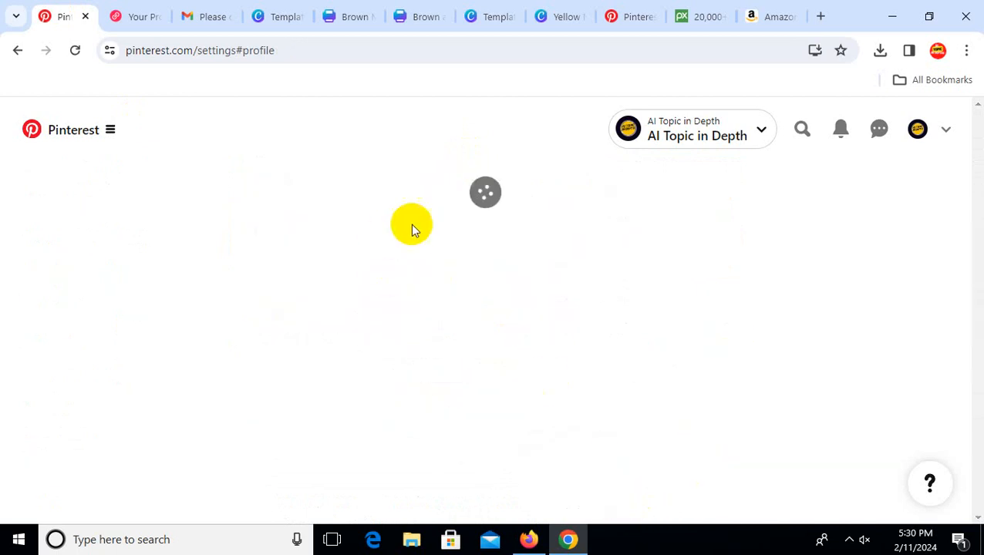
{"action": "scroll", "coordinate": [505, 310], "scroll_direction": "down", "scroll_amount": 5}
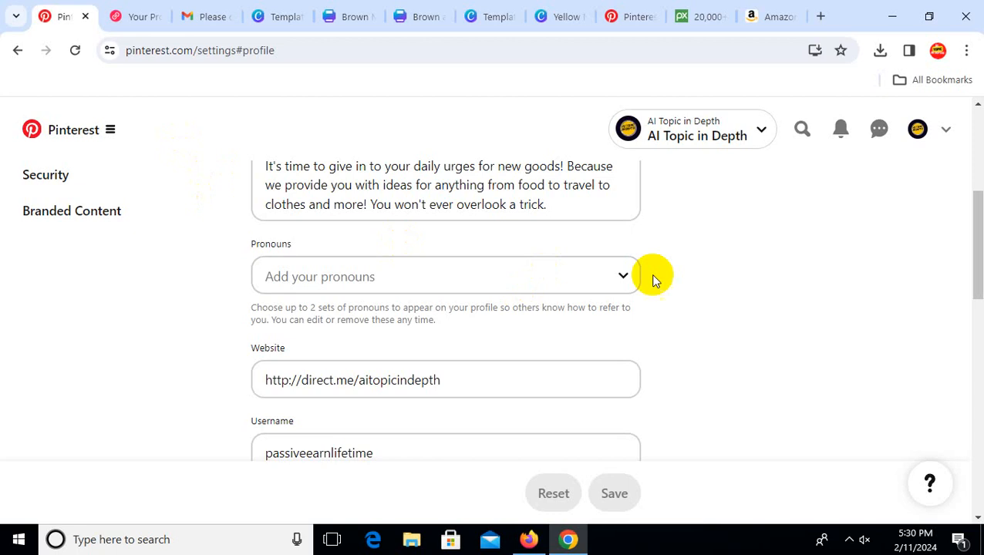
{"action": "scroll", "coordinate": [731, 236], "scroll_direction": "down", "scroll_amount": 2}
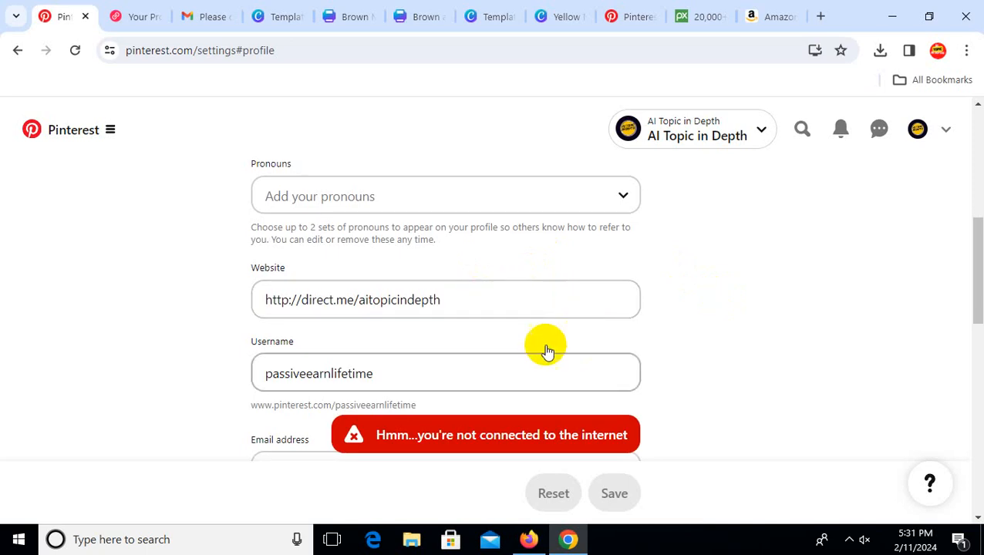
{"action": "left_click", "coordinate": [573, 436]}
Switch to the Copy of Pinterest document in Google Docs and highlight and read the "Content creation and reposting" section.
{"action": "left_click", "coordinate": [529, 539]}
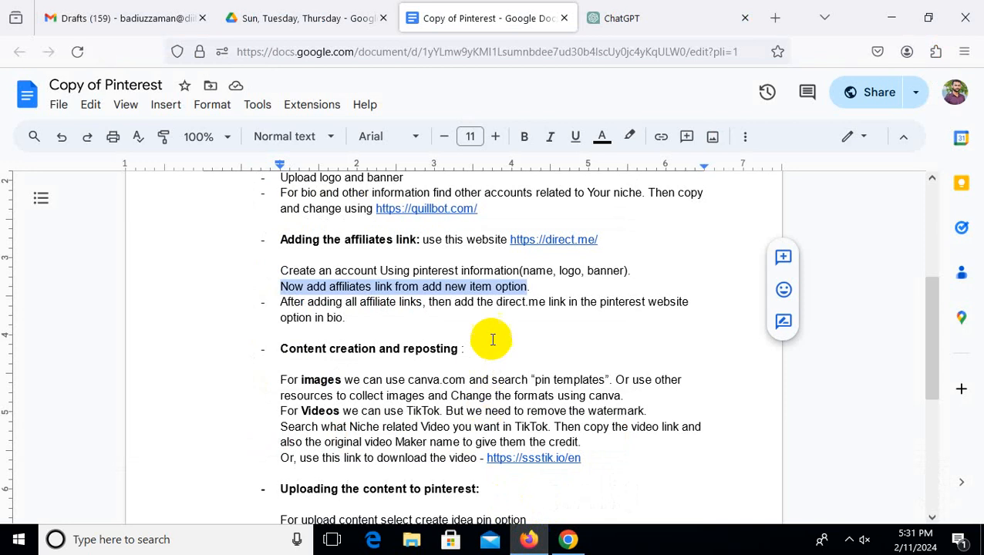
{"action": "left_click", "coordinate": [417, 319]}
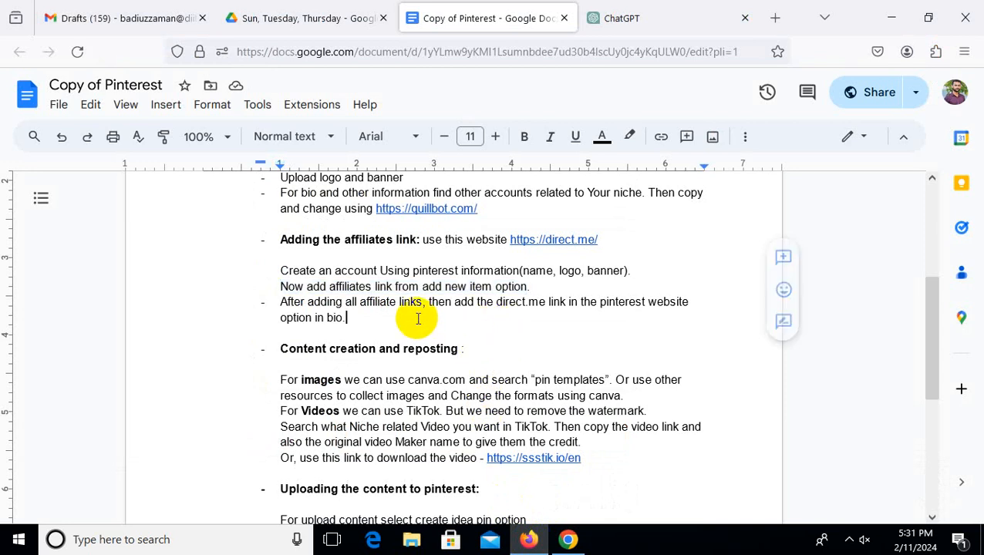
{"action": "left_click_drag", "start_coordinate": [282, 352], "coordinate": [462, 351]}
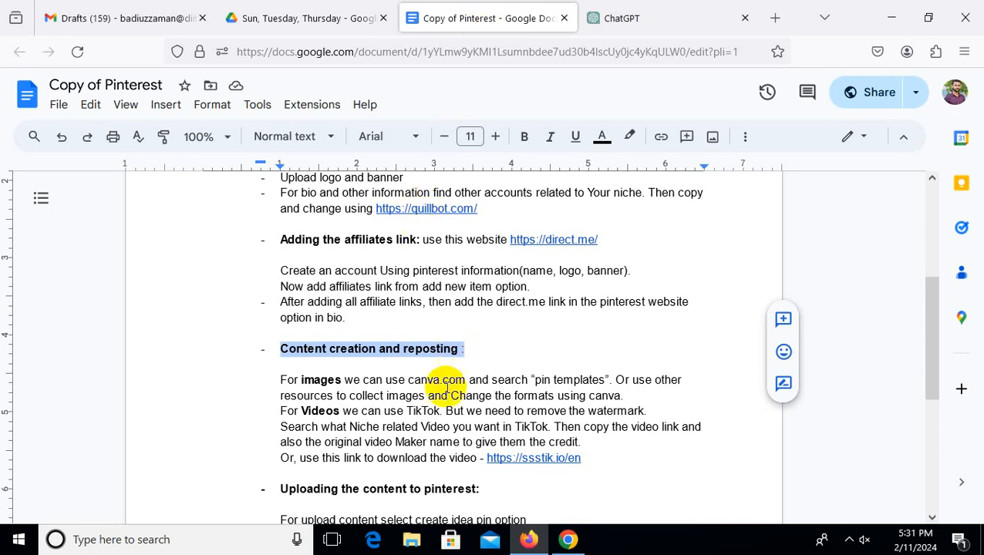
{"action": "scroll", "coordinate": [462, 377], "scroll_direction": "down", "scroll_amount": 3}
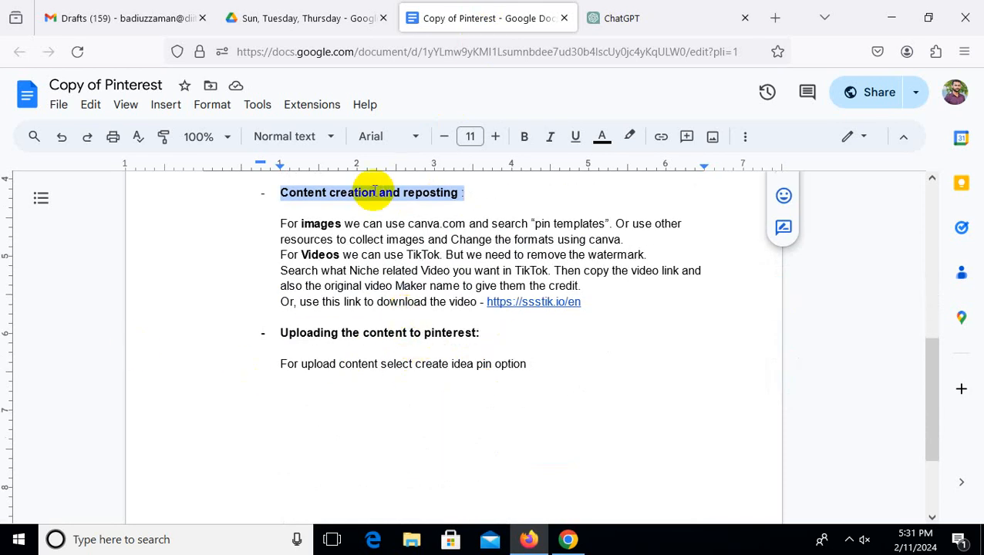
{"action": "left_click", "coordinate": [849, 540]}
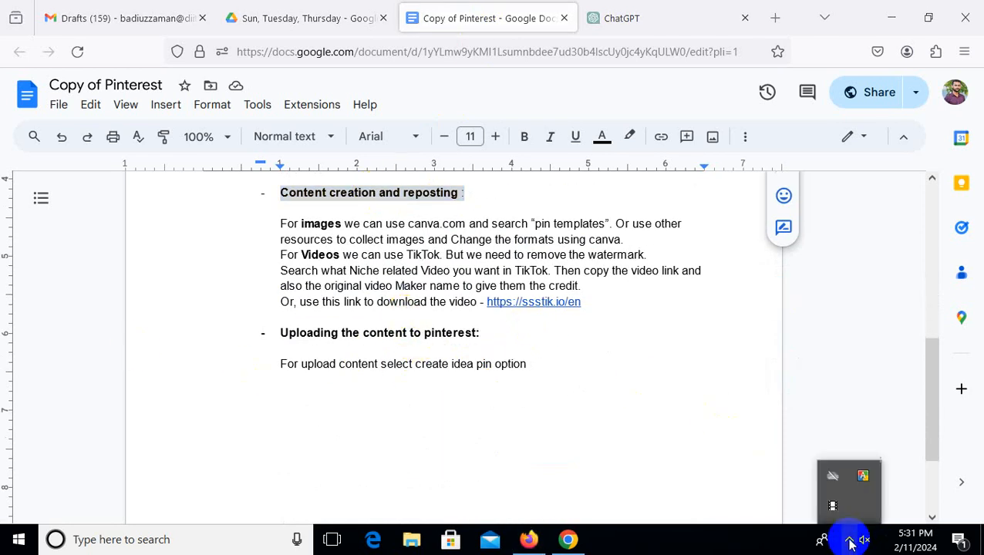